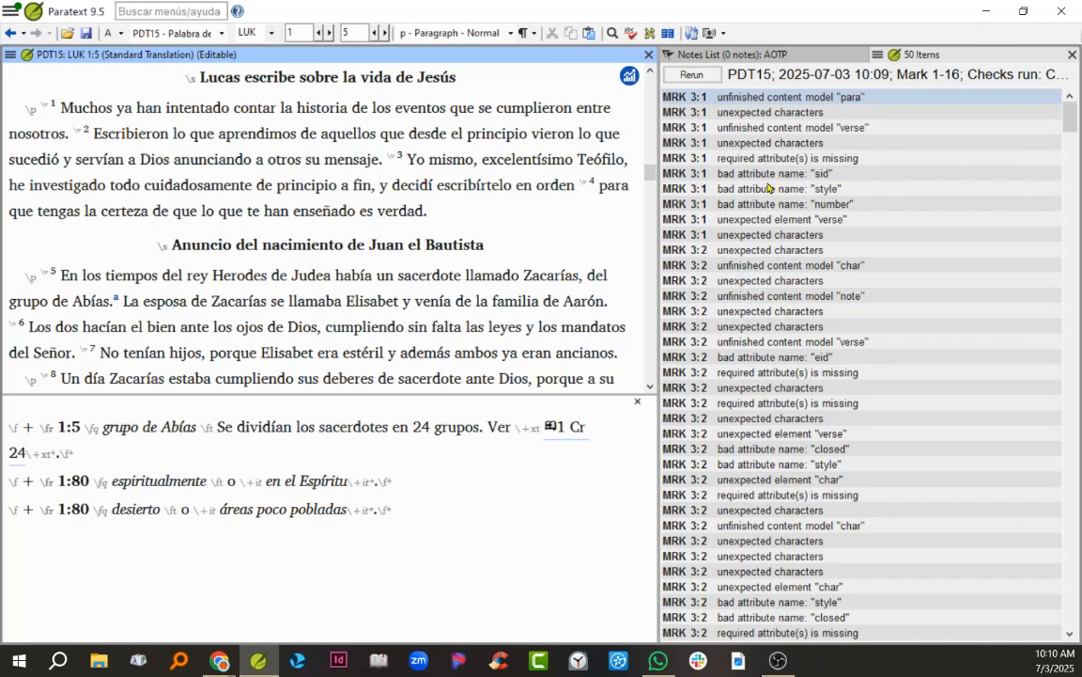
# Step: Run the basic checks on Luke chapters 1 to 24 with only the Schema check selected
pyautogui.click(11, 58)
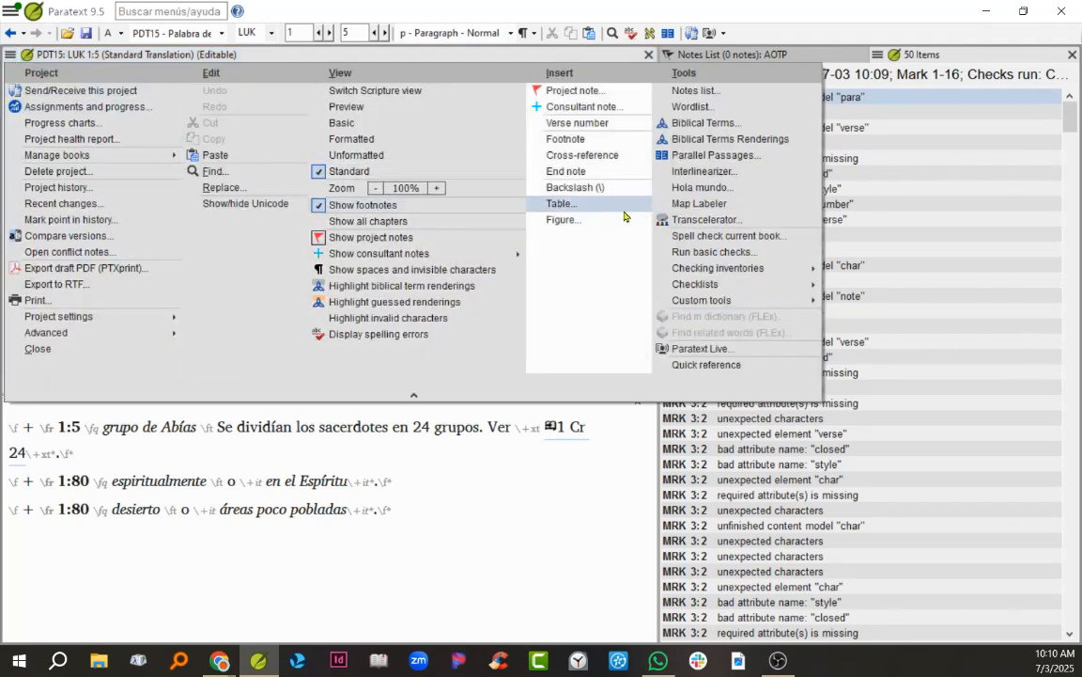
pyautogui.click(686, 252)
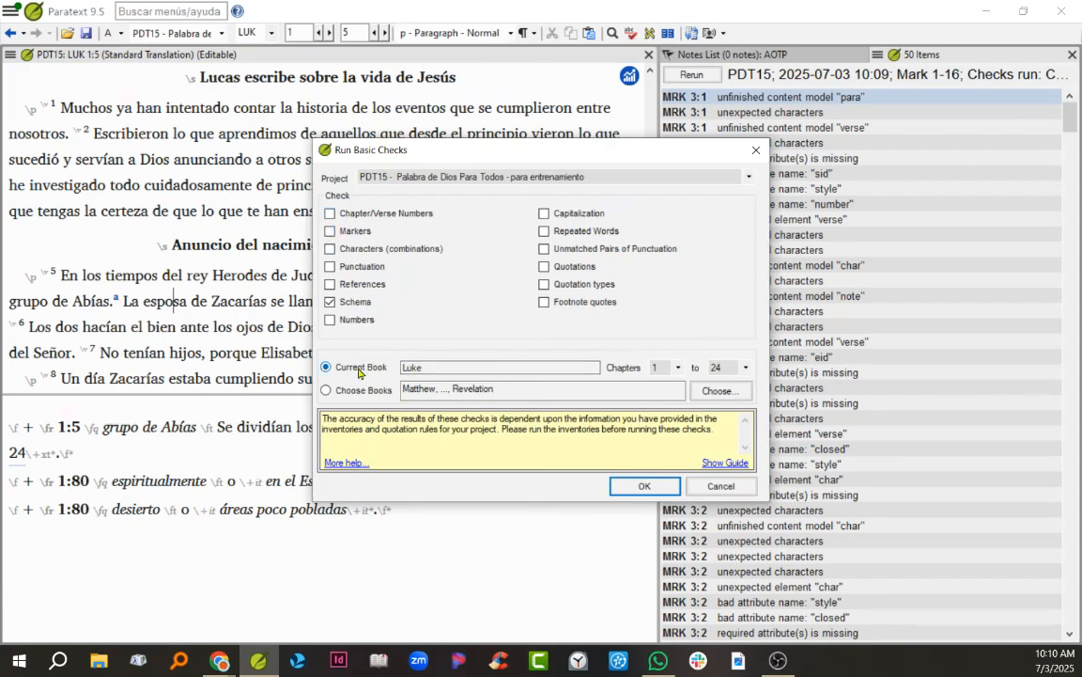
pyautogui.click(625, 486)
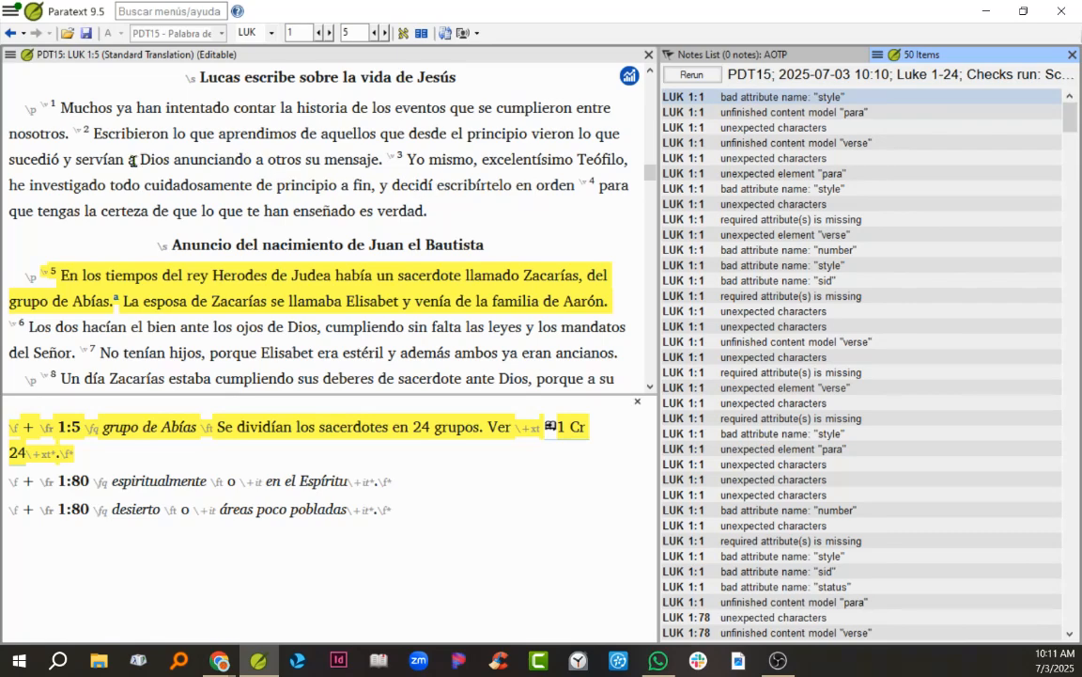
# Step: Run the Chapter/Verse Numbers and Markers basic checks on Luke chapters 1 to 24, without the Schema check
pyautogui.click(11, 56)
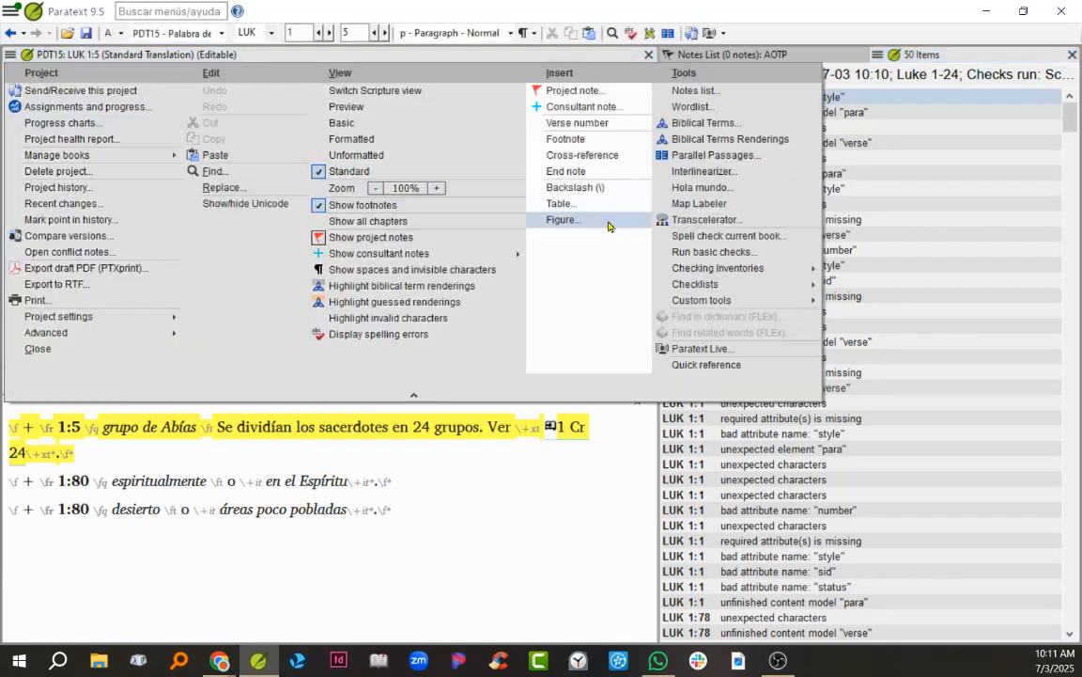
pyautogui.click(683, 256)
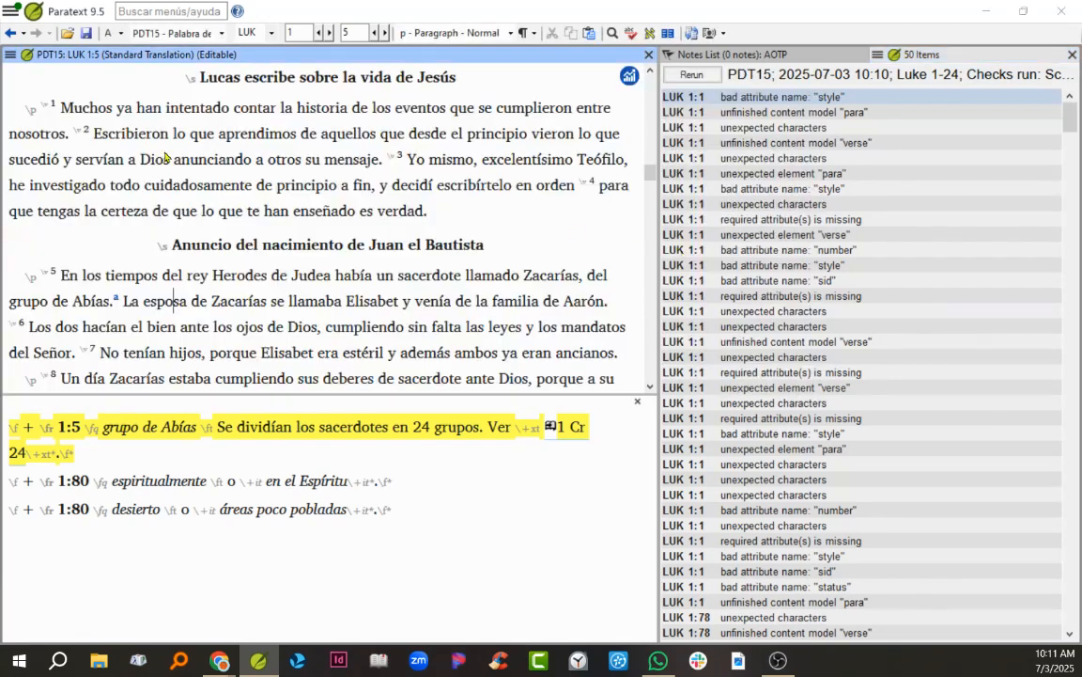
pyautogui.click(333, 215)
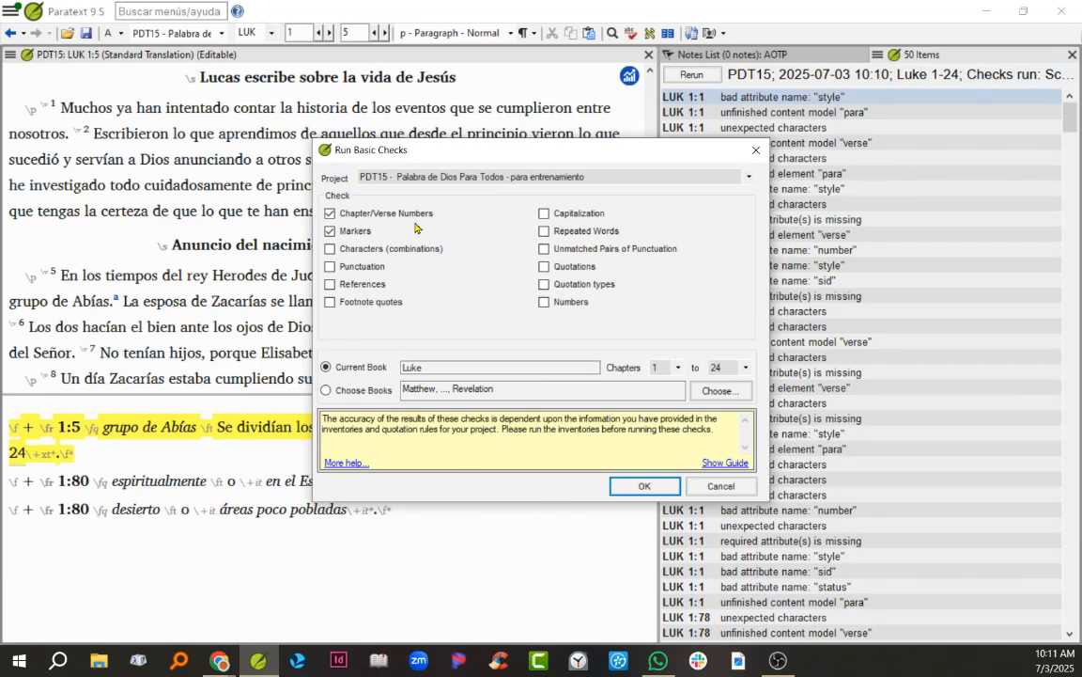
pyautogui.click(642, 486)
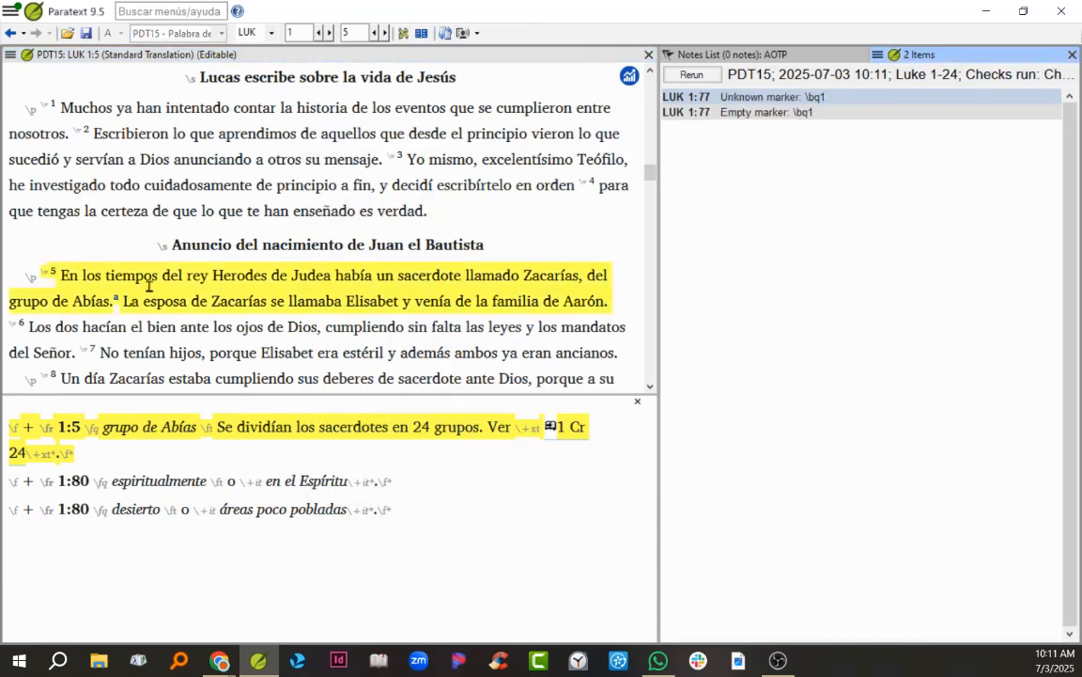
# Step: Correct the unknown \bq1 marker after Luke 1:77 to \b, save the text and rerun the checks
pyautogui.click(692, 105)
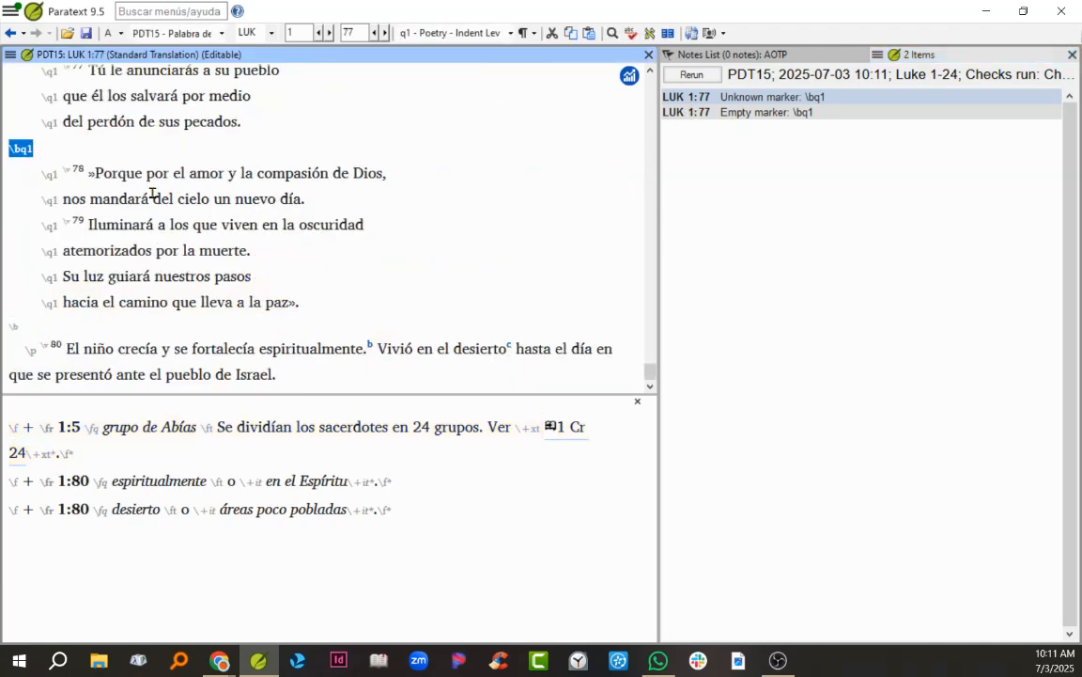
pyautogui.click(20, 143)
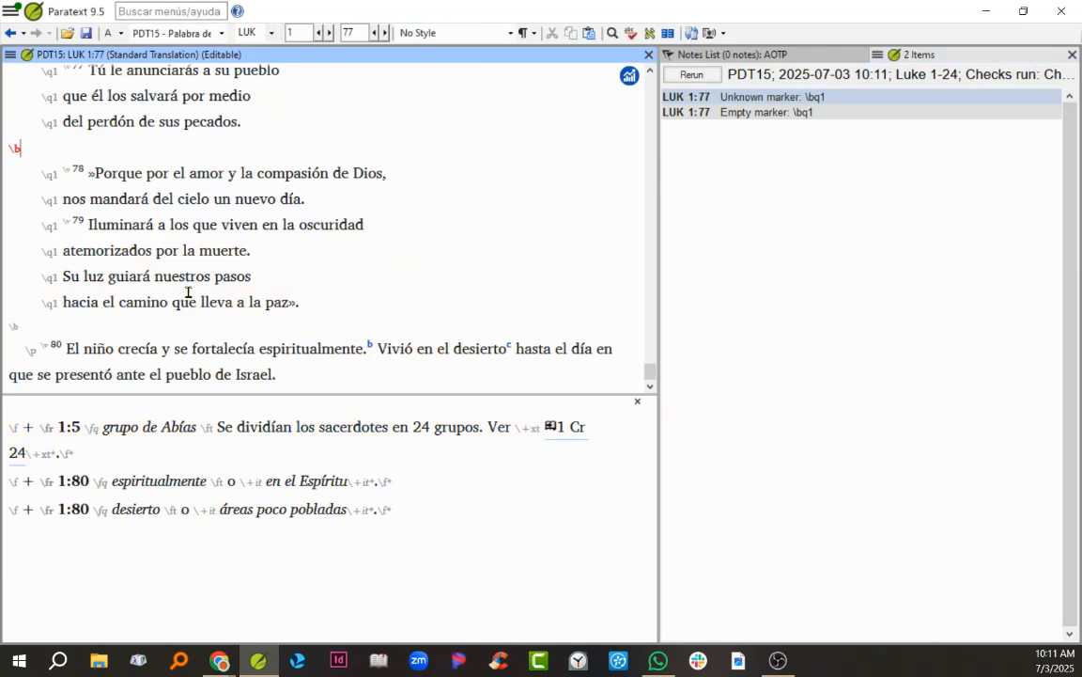
pyautogui.click(87, 40)
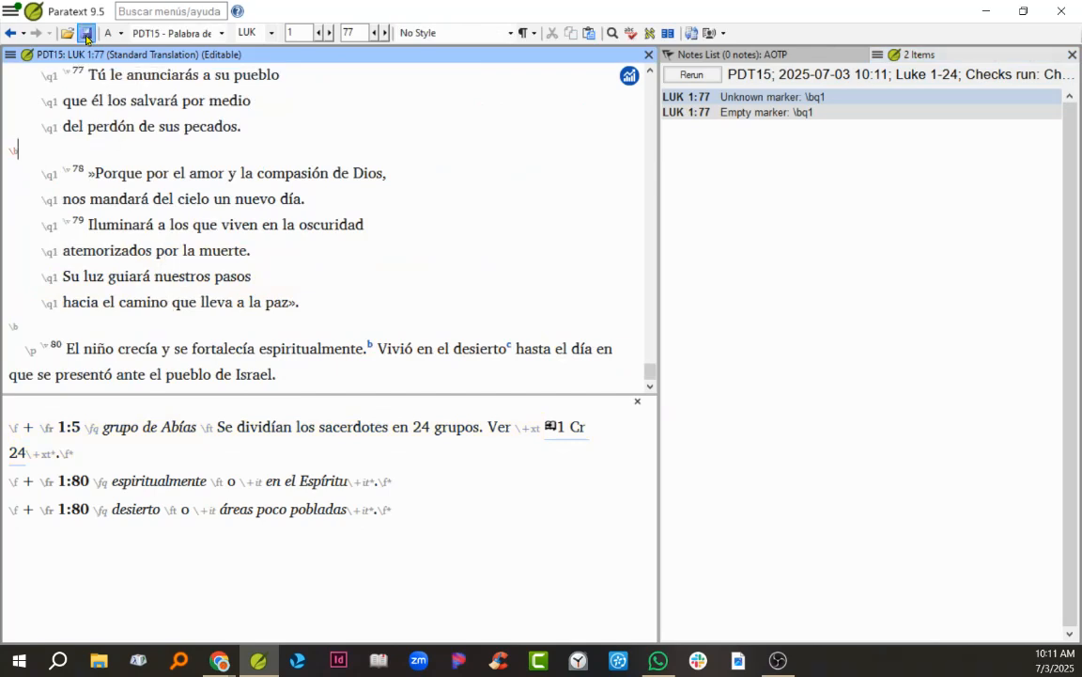
pyautogui.click(692, 76)
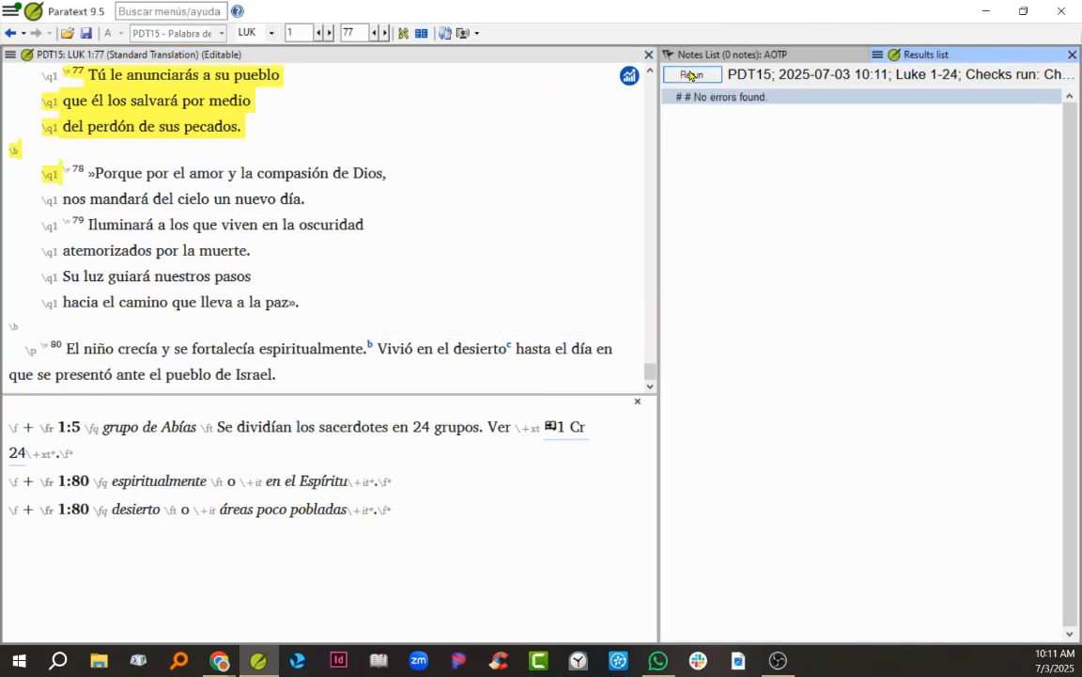
# Step: Run the Chapter/Verse Numbers, Markers and Schema checks together on Luke chapters 1 to 24
pyautogui.click(12, 55)
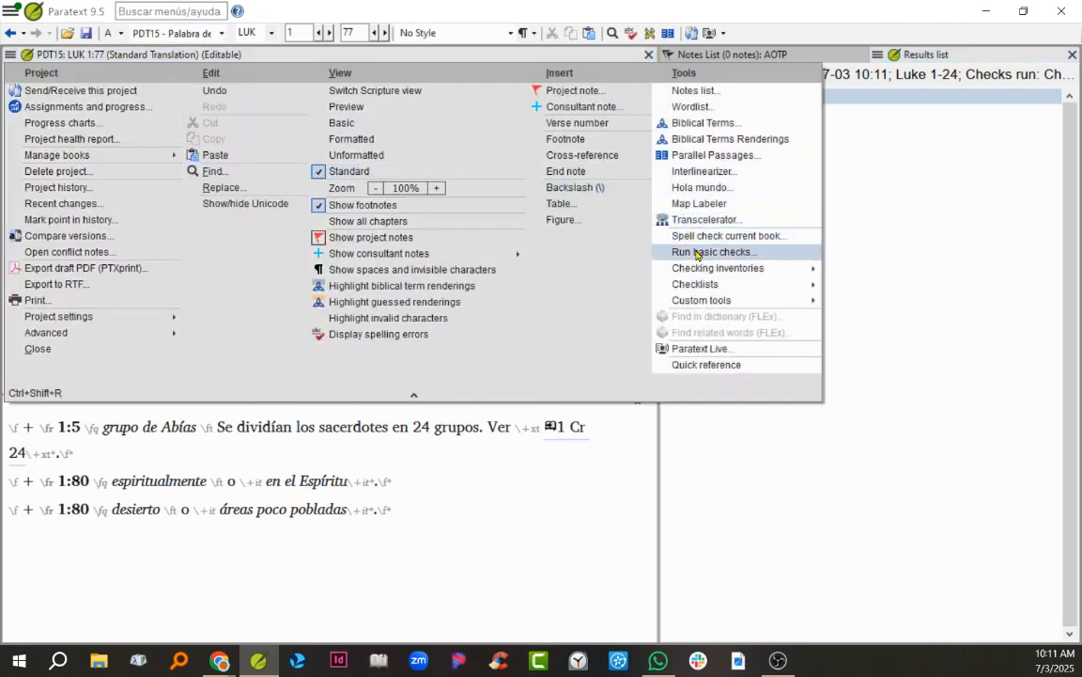
pyautogui.click(697, 251)
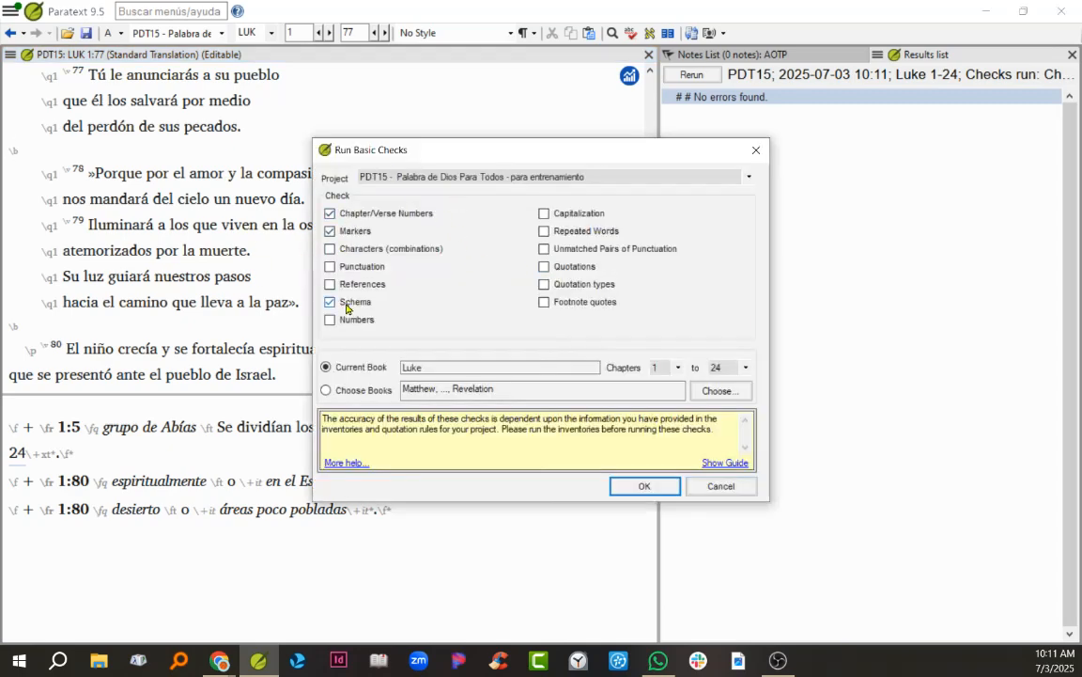
pyautogui.click(640, 487)
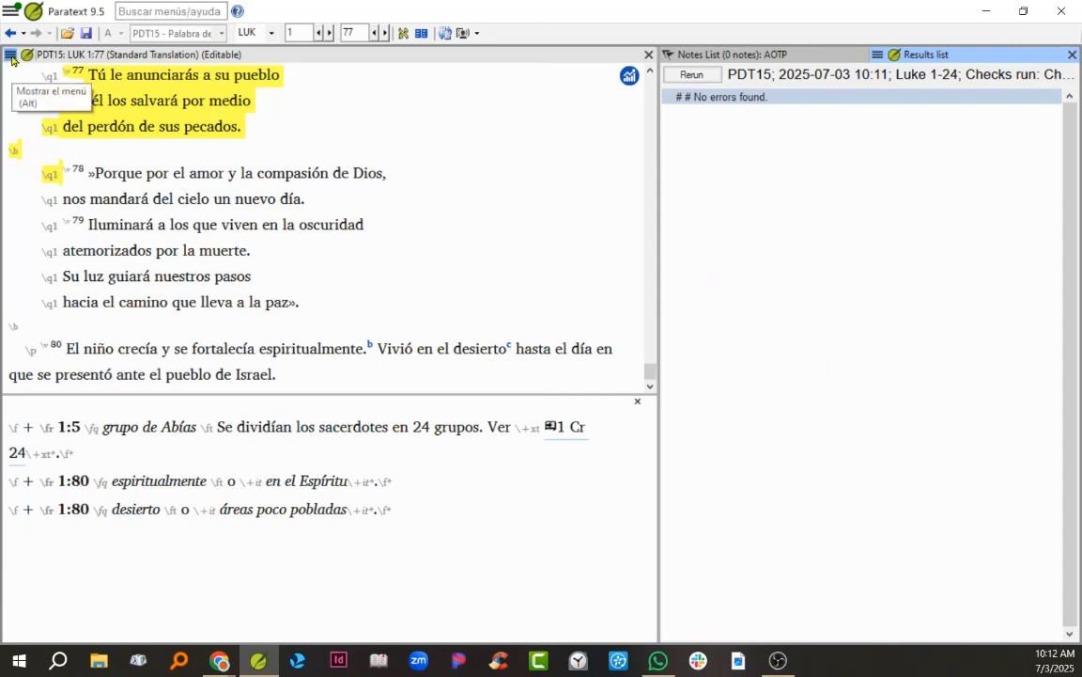
# Step: Switch to the book of Mark and run the Chapter/Verse Numbers and Markers checks on chapters 1 to 16
pyautogui.click(270, 34)
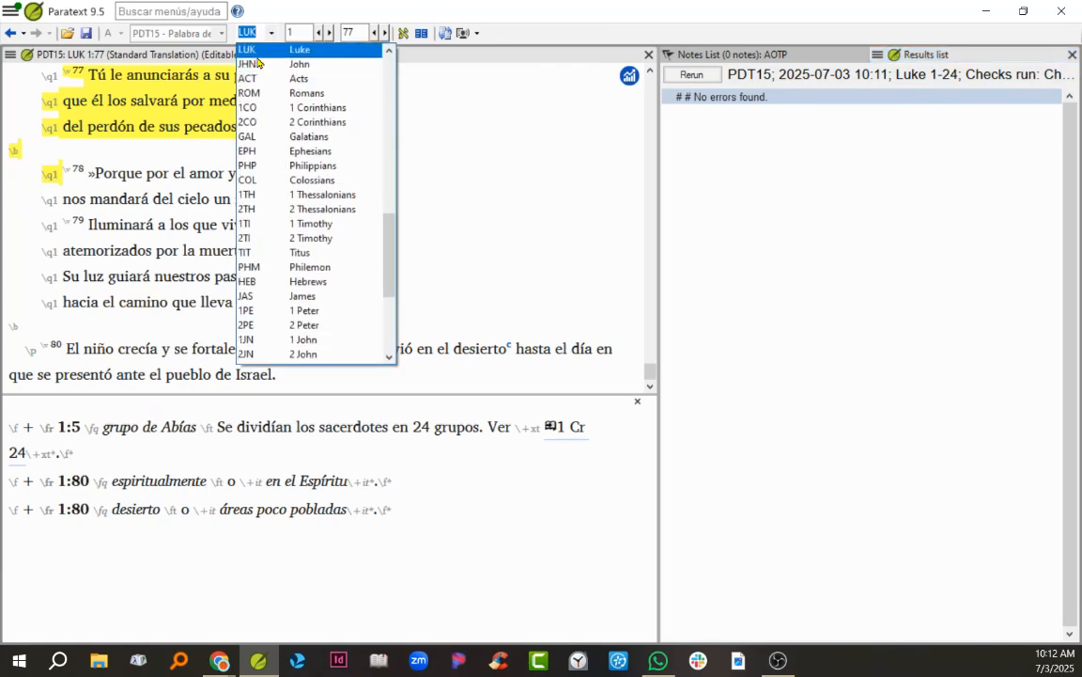
pyautogui.scroll(1, 258, 66)
pyautogui.click(260, 75)
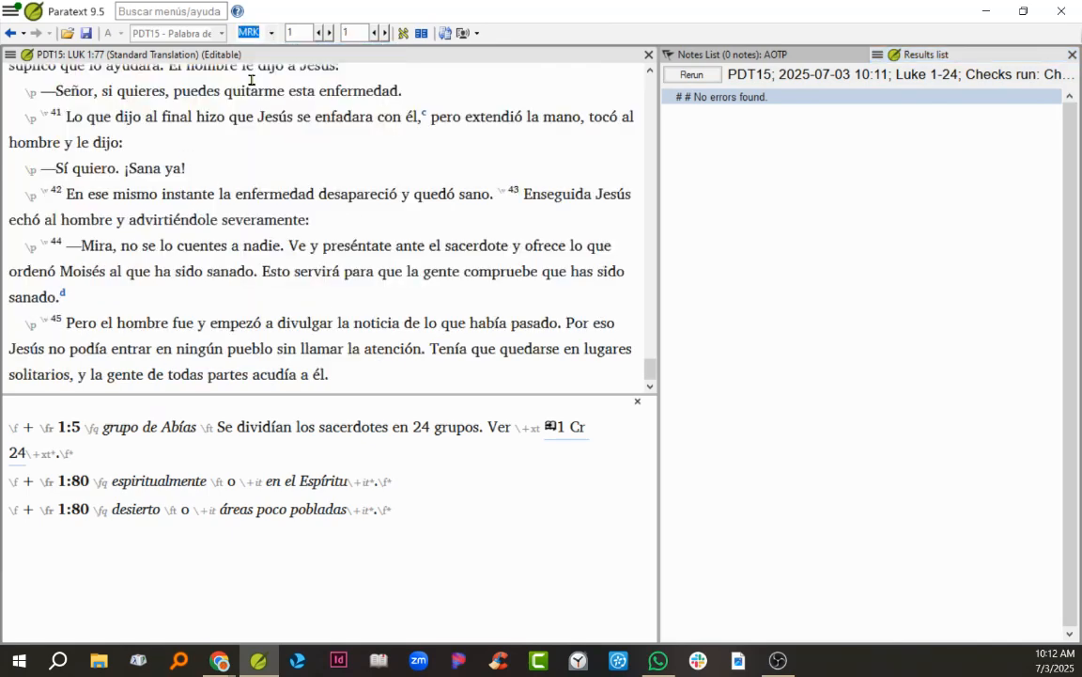
pyautogui.click(11, 55)
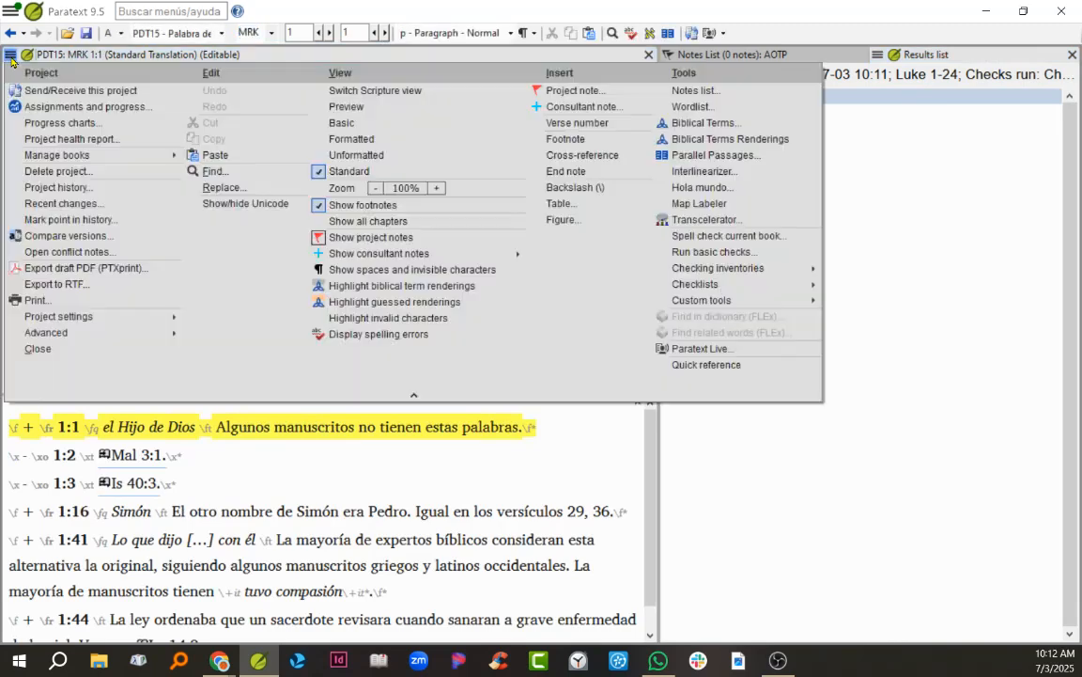
pyautogui.click(703, 252)
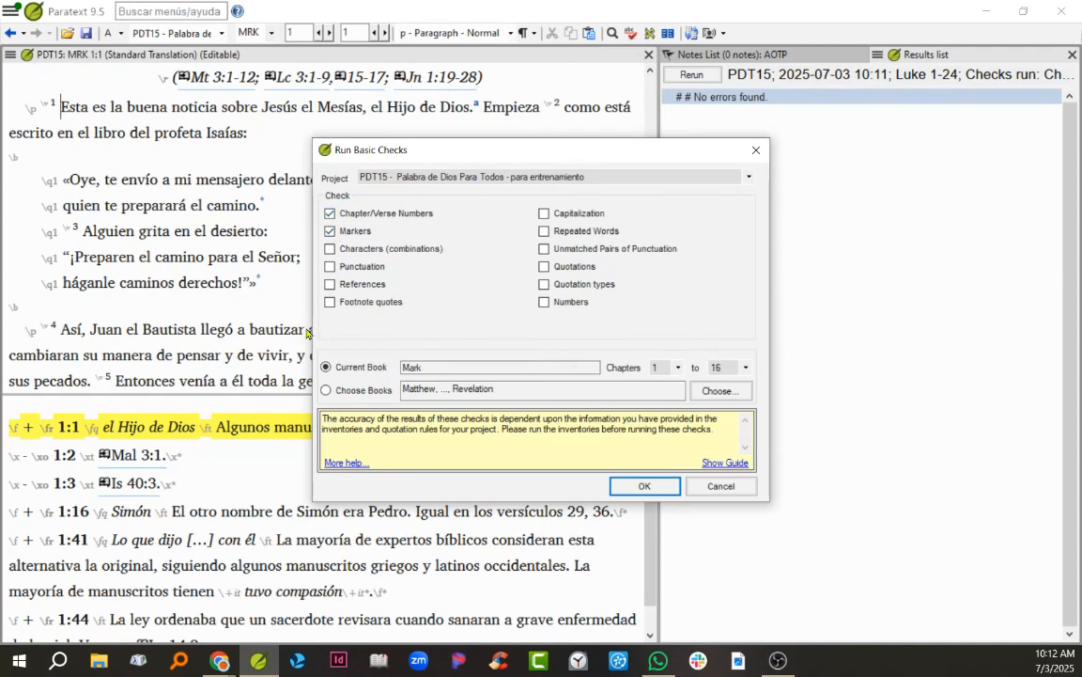
pyautogui.click(645, 486)
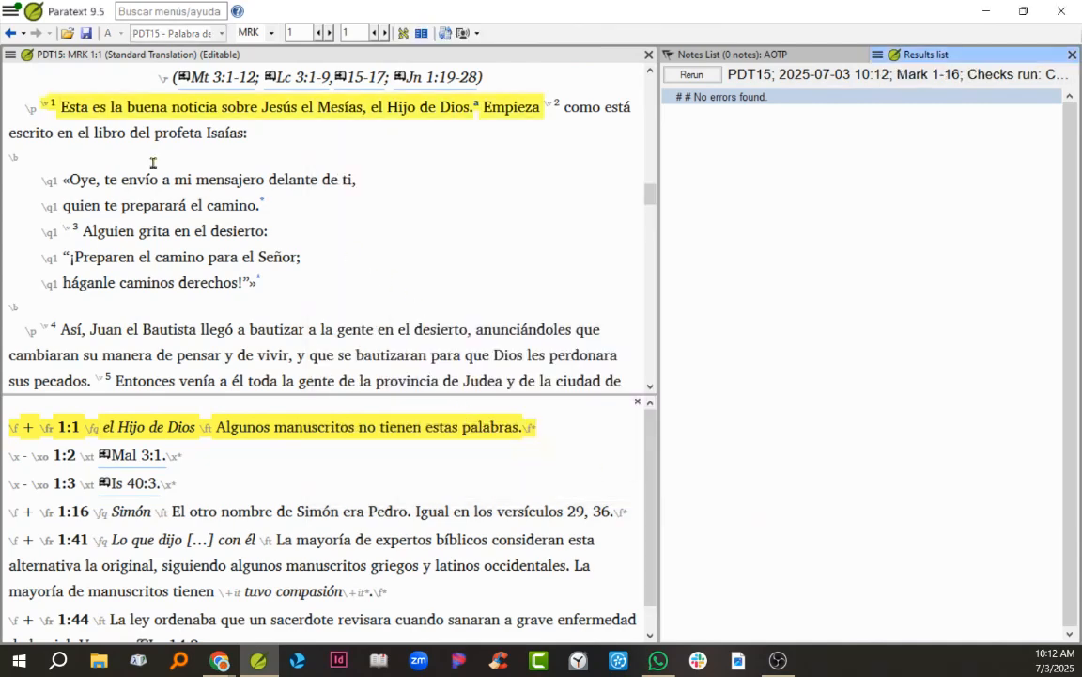
# Step: Run the basic checks on Mark chapters 1 to 16 with Schema added to Chapter/Verse Numbers and Markers
pyautogui.click(10, 55)
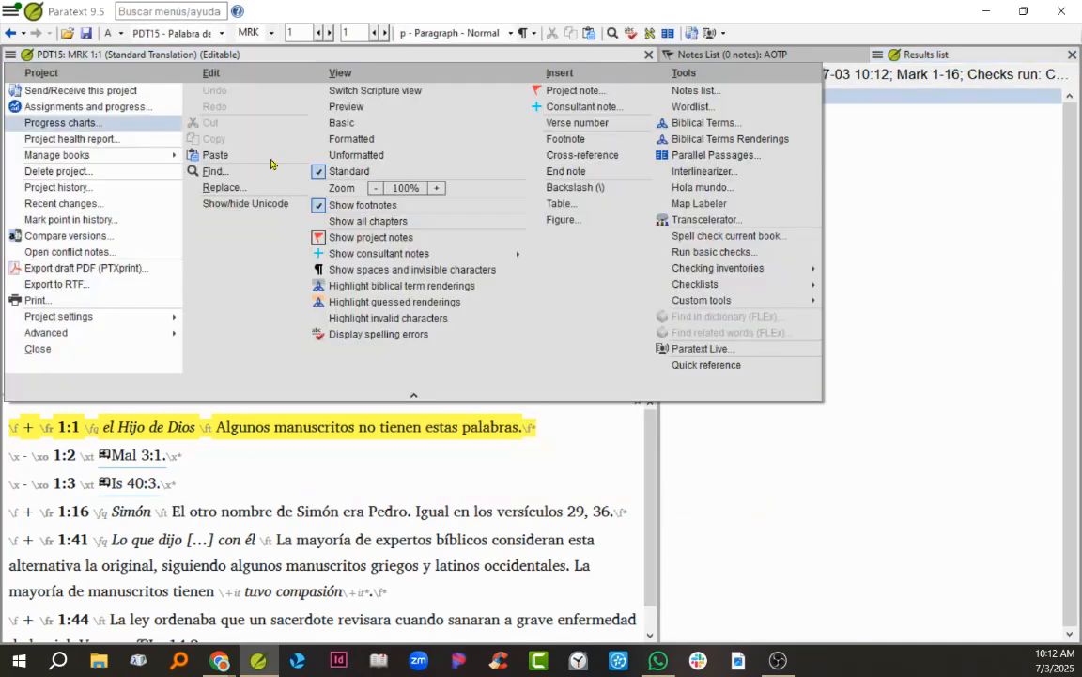
pyautogui.click(677, 254)
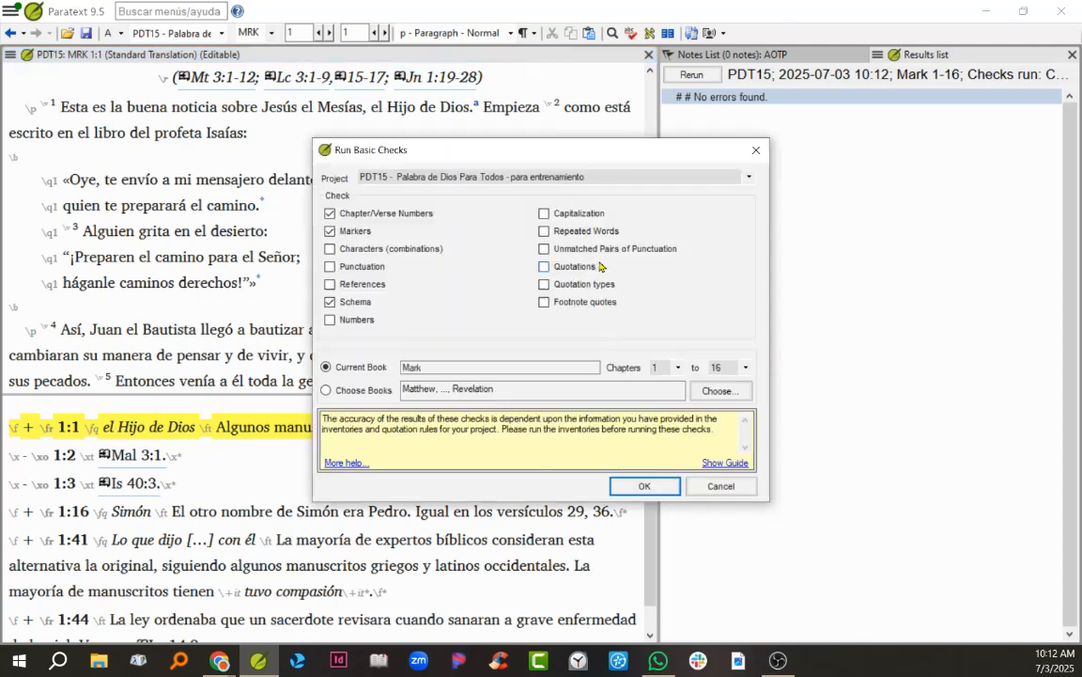
pyautogui.click(639, 487)
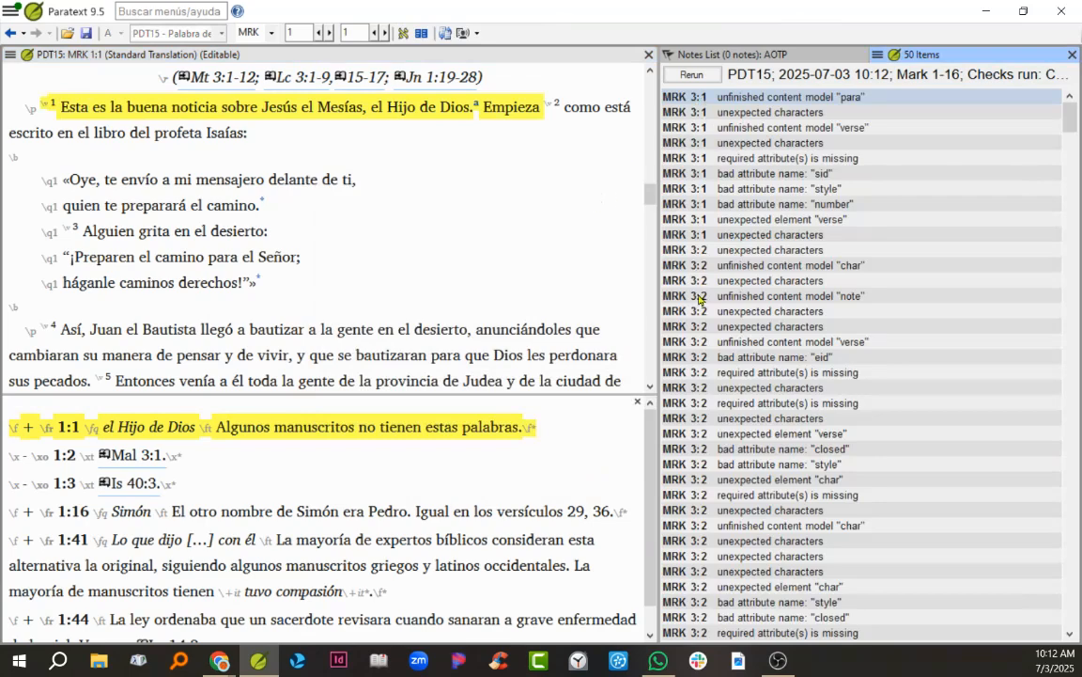
# Step: In the Mark 3:2 footnote, change the markers around "Selah" to nested \+tl and \+tl*, and rerun the checks
pyautogui.scroll(-5, 735, 474)
pyautogui.scroll(5, 733, 466)
pyautogui.click(687, 252)
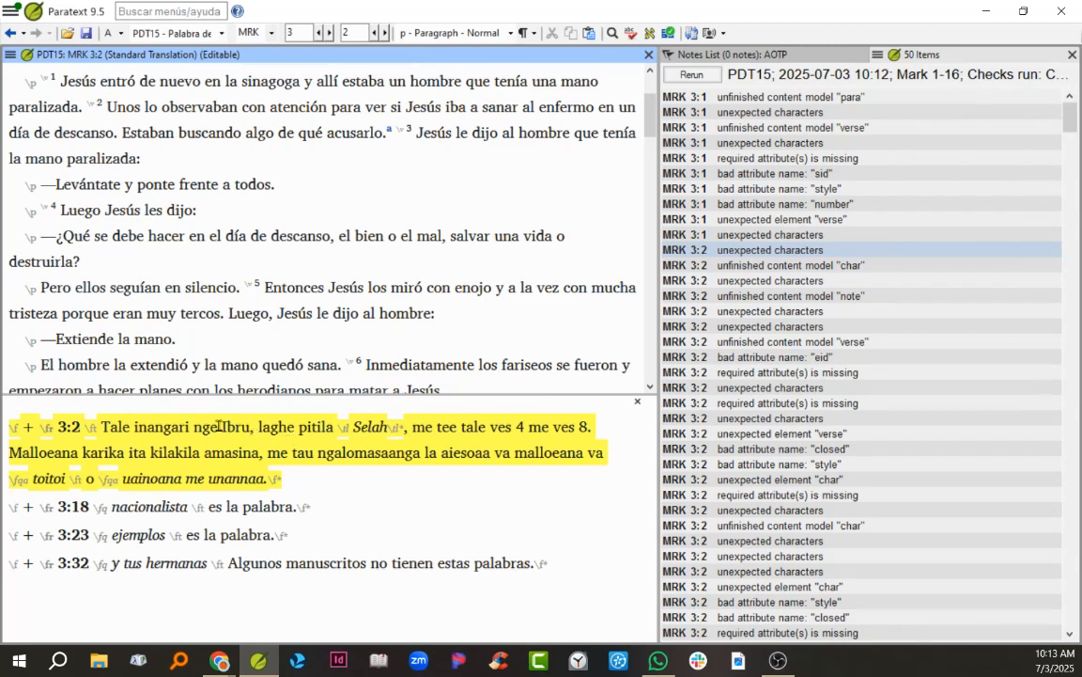
pyautogui.click(323, 428)
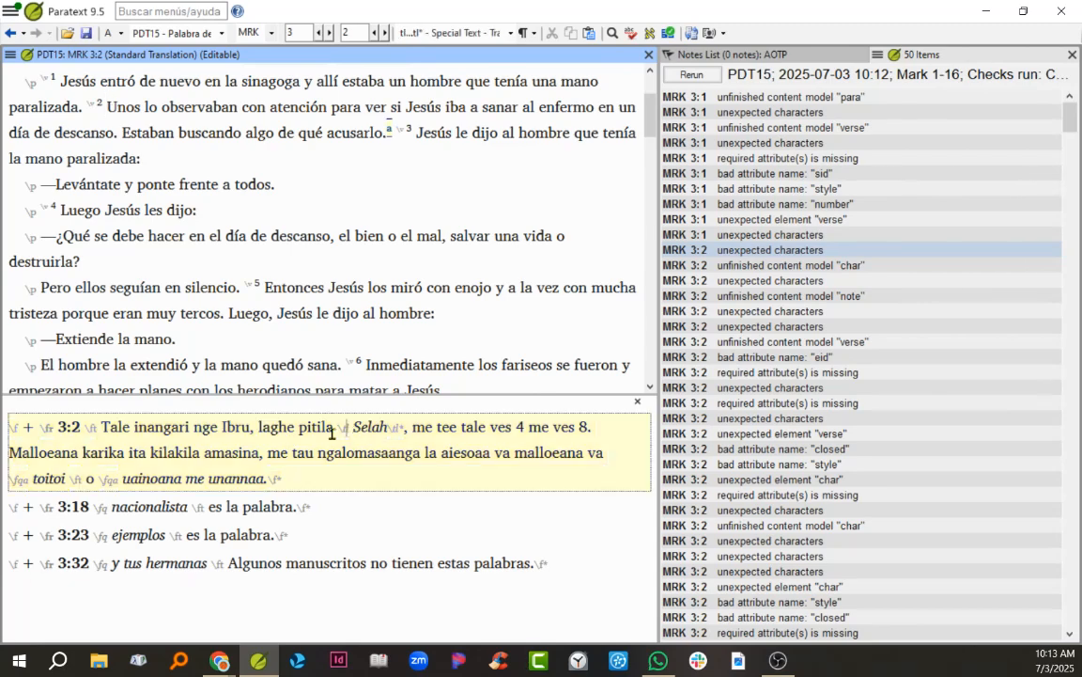
pyautogui.moveTo(337, 426); pyautogui.dragTo(405, 428)
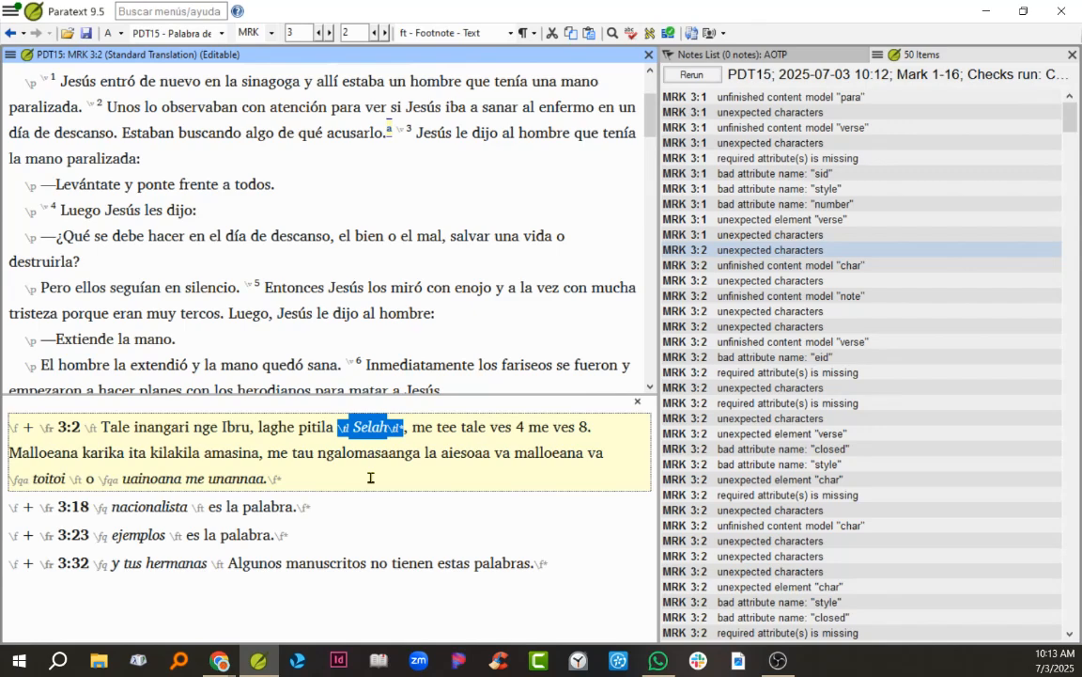
pyautogui.click(346, 430)
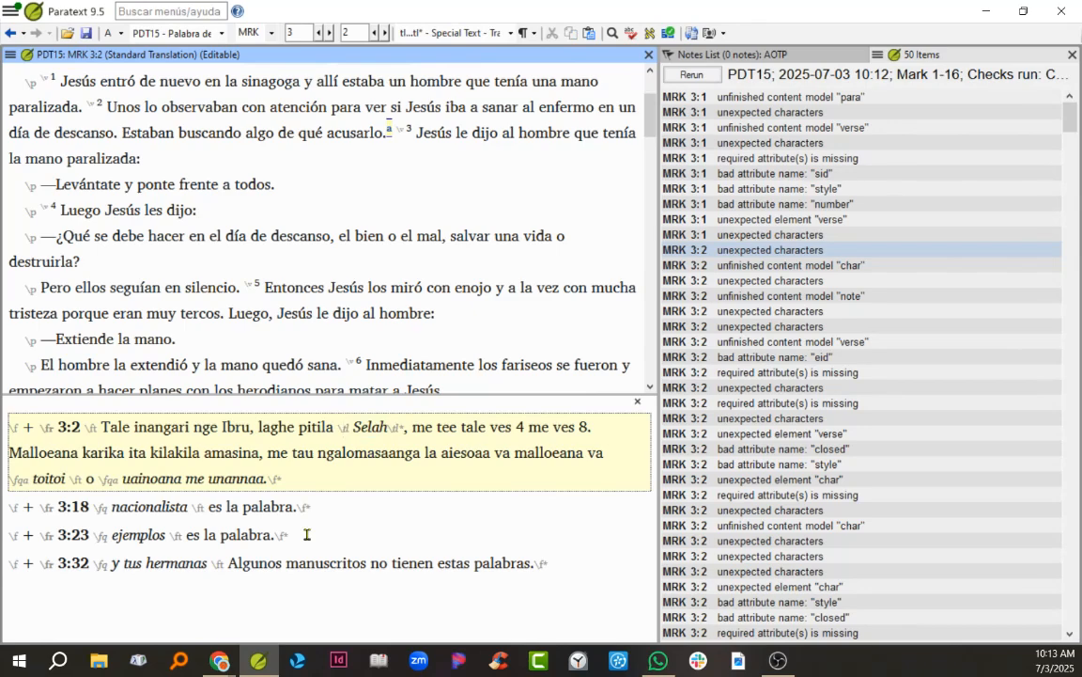
pyautogui.write('+')
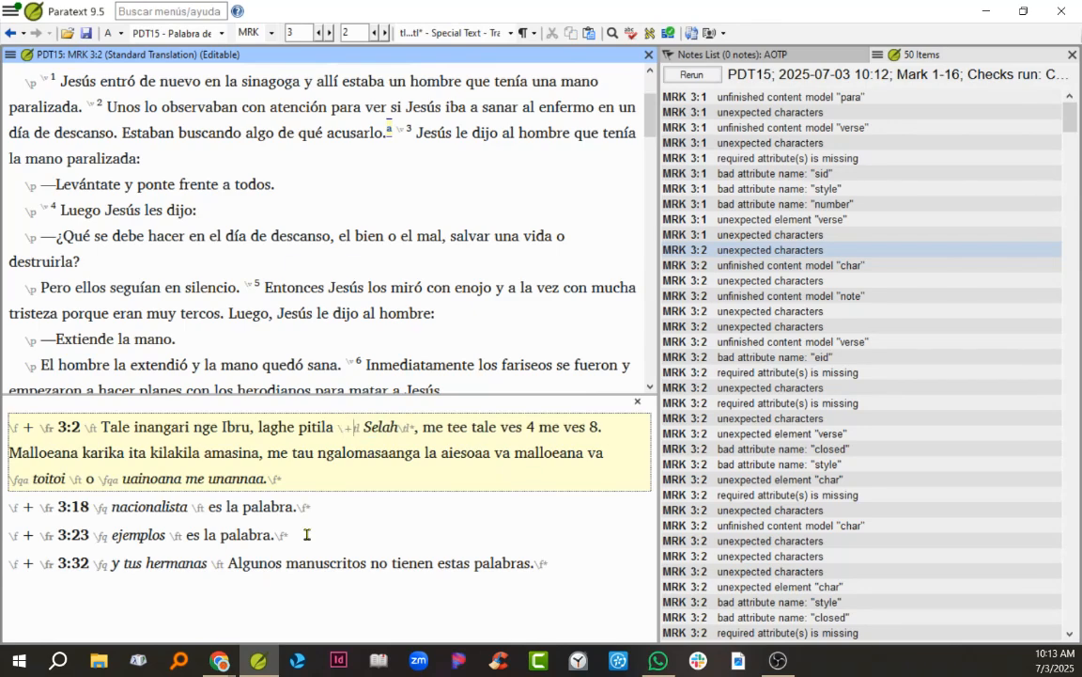
pyautogui.write('+')
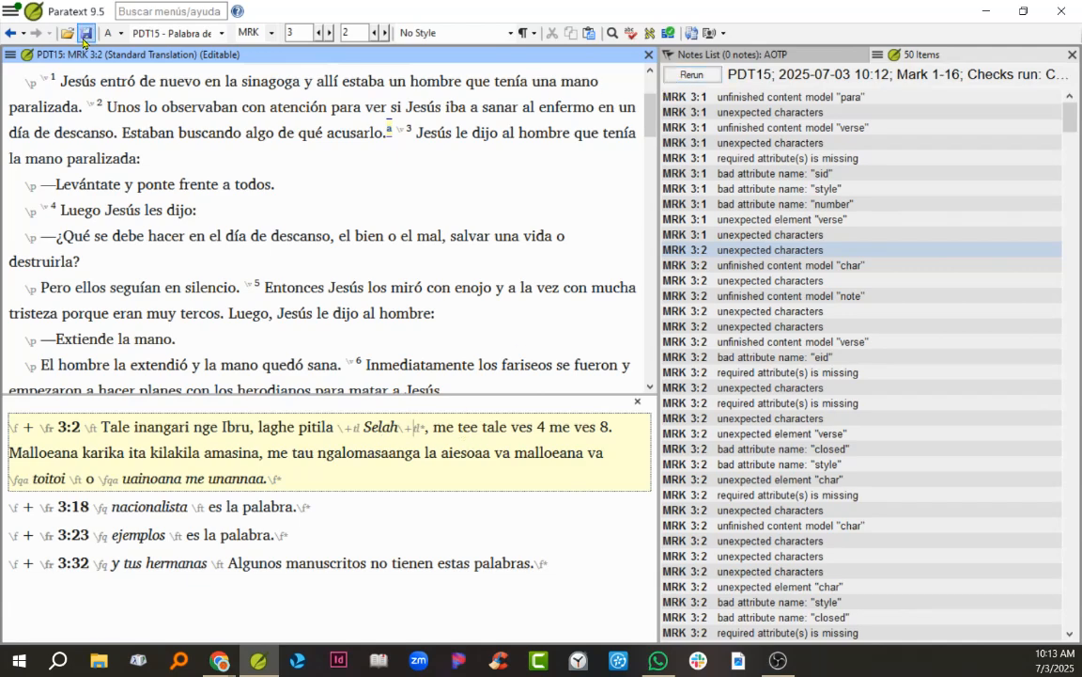
pyautogui.click(693, 75)
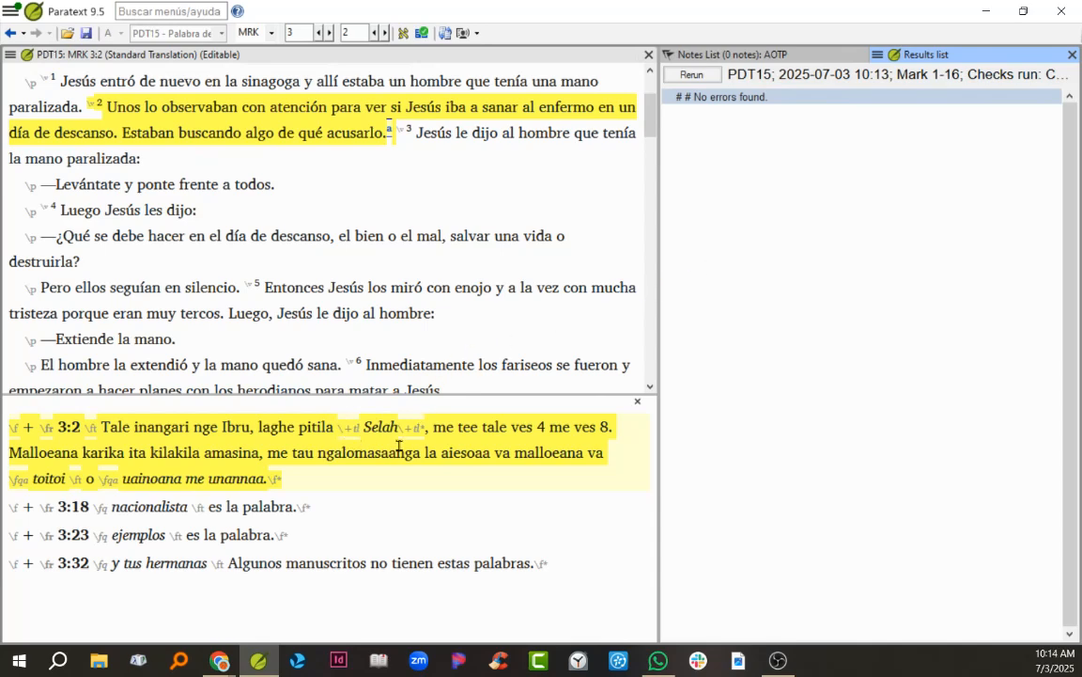
# Step: Switch to the book of John and run the Chapter/Verse Numbers and Markers checks on chapters 1 to 21
pyautogui.click(247, 33)
pyautogui.click(252, 82)
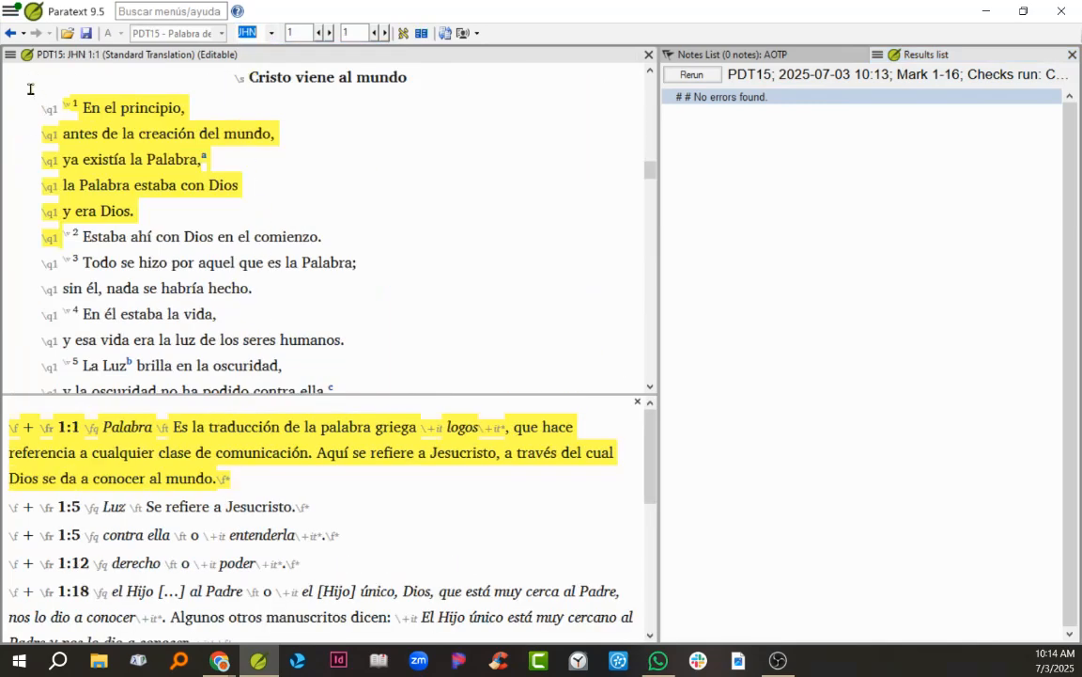
pyautogui.click(8, 57)
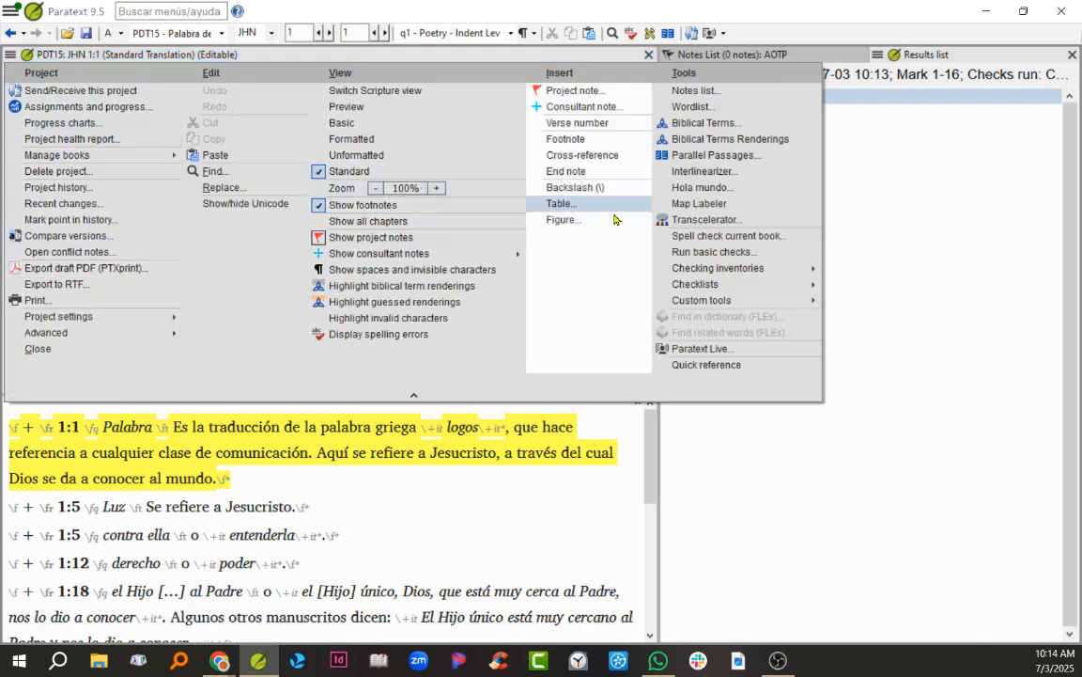
pyautogui.click(678, 255)
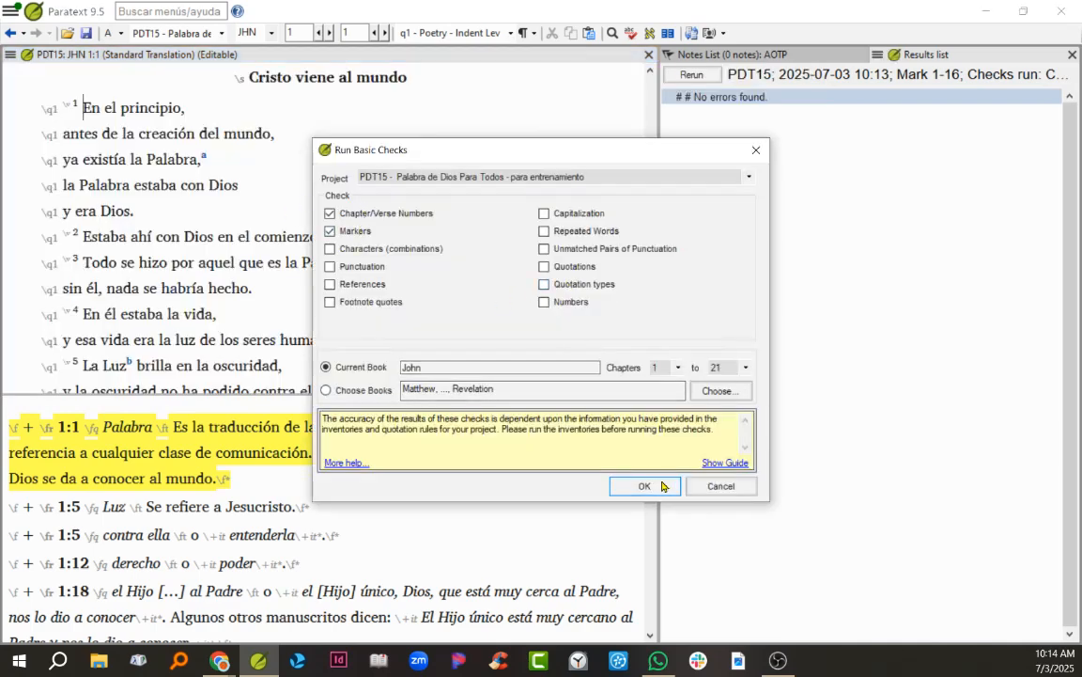
pyautogui.click(670, 487)
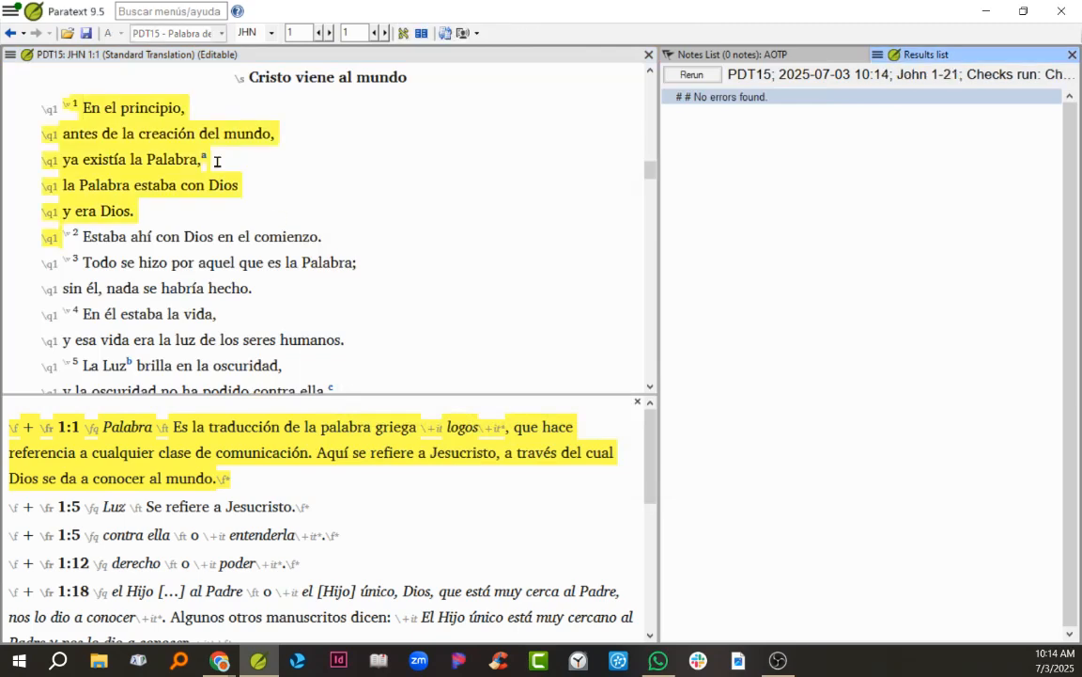
# Step: Run the Chapter/Verse Numbers, Markers and Schema checks on John chapters 1 to 21 and look through the results
pyautogui.click(11, 54)
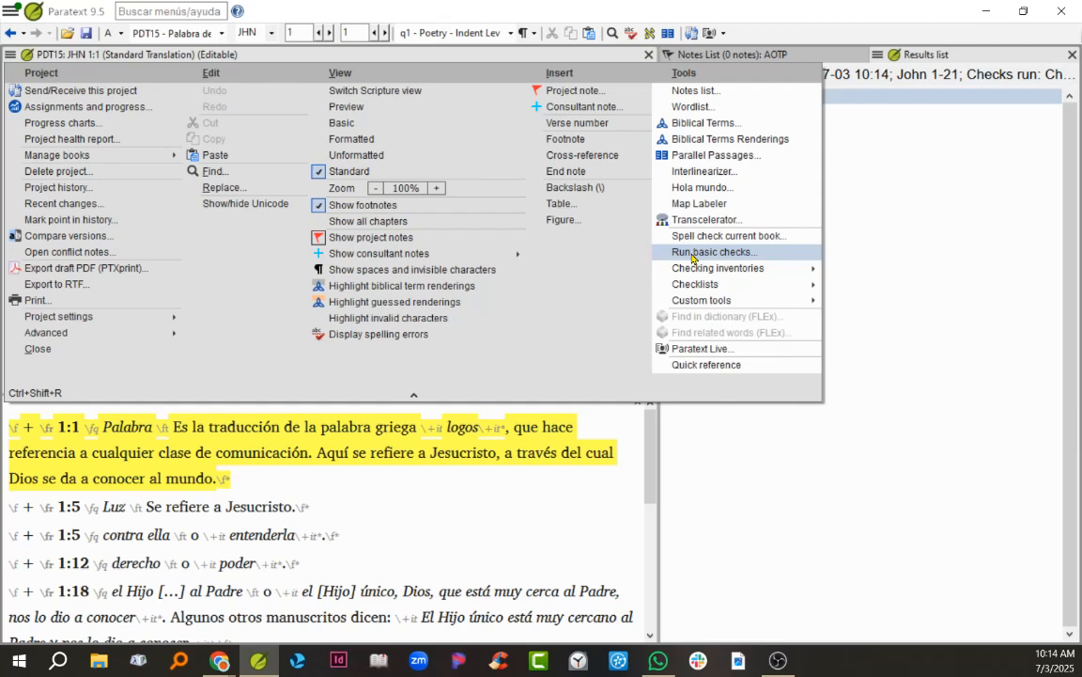
pyautogui.click(692, 251)
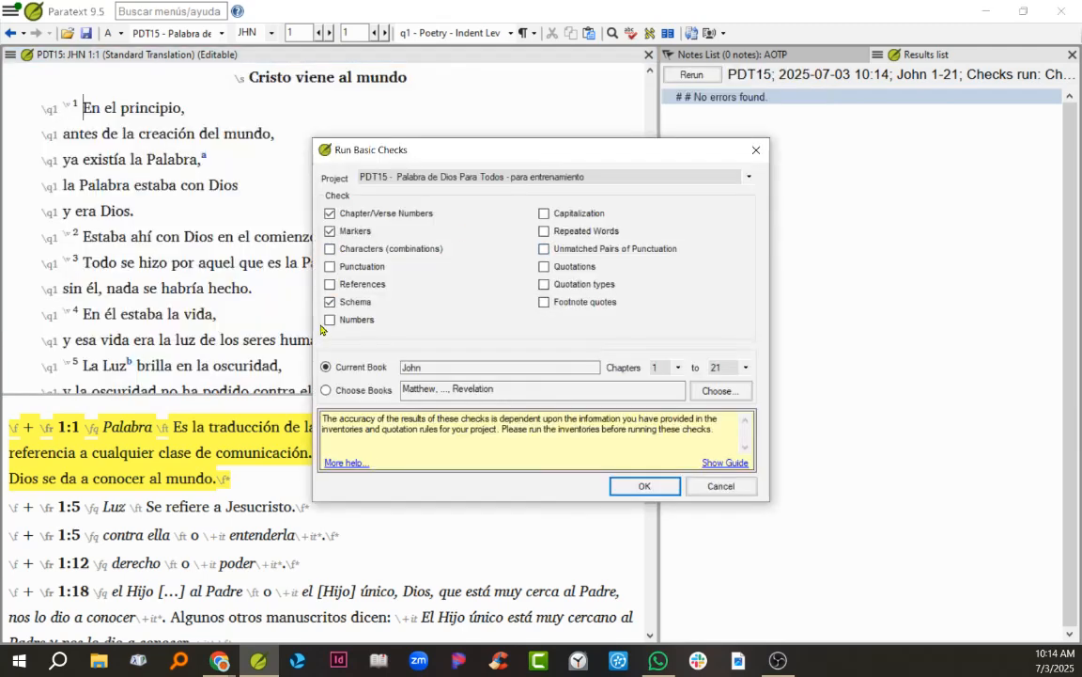
pyautogui.click(642, 486)
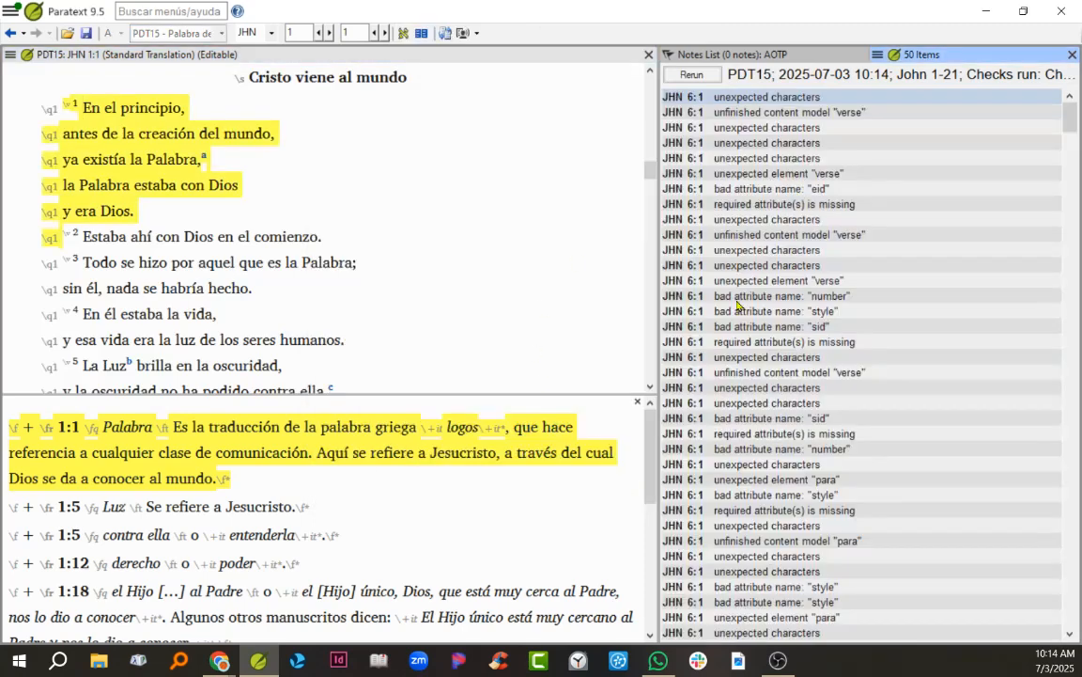
pyautogui.scroll(-8, 709, 112)
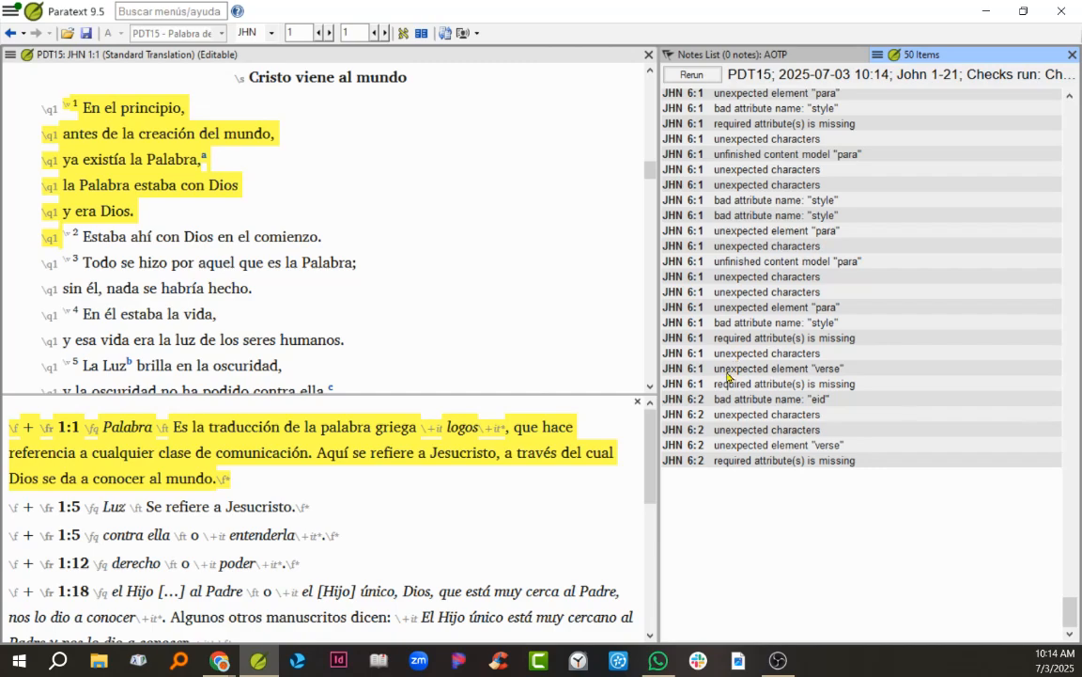
pyautogui.scroll(6, 726, 374)
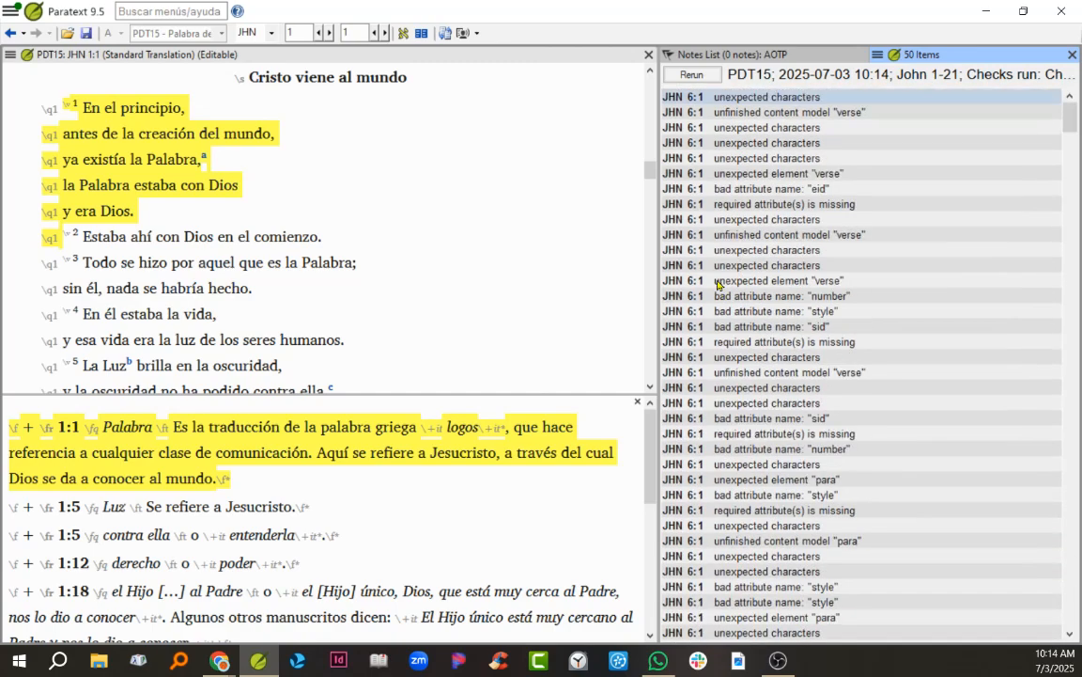
# Step: From the John 6:1 error, delete the stray "6" below the chapter 6 marker, then save and rerun the checks
pyautogui.click(696, 99)
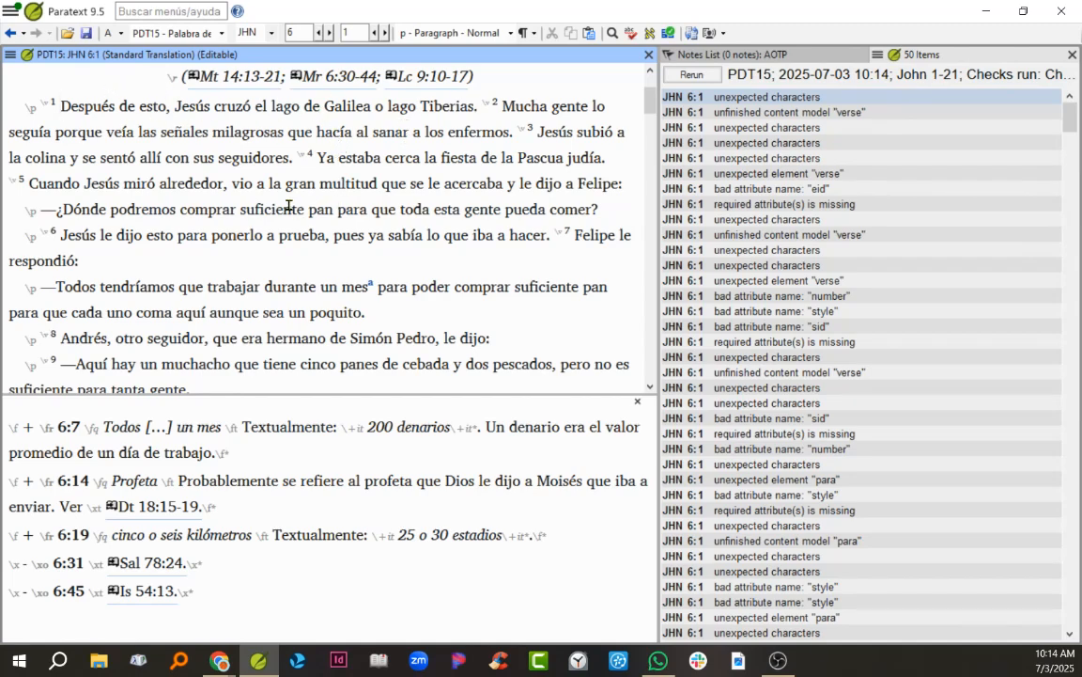
pyautogui.scroll(1, 287, 204)
pyautogui.scroll(1, 280, 203)
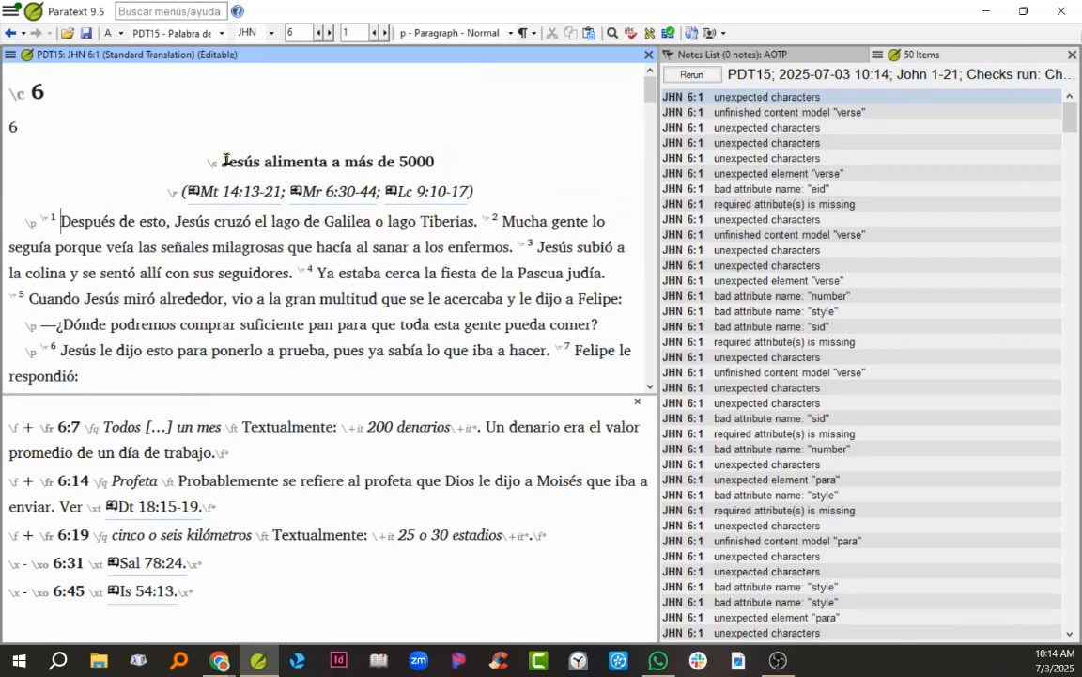
pyautogui.click(11, 128)
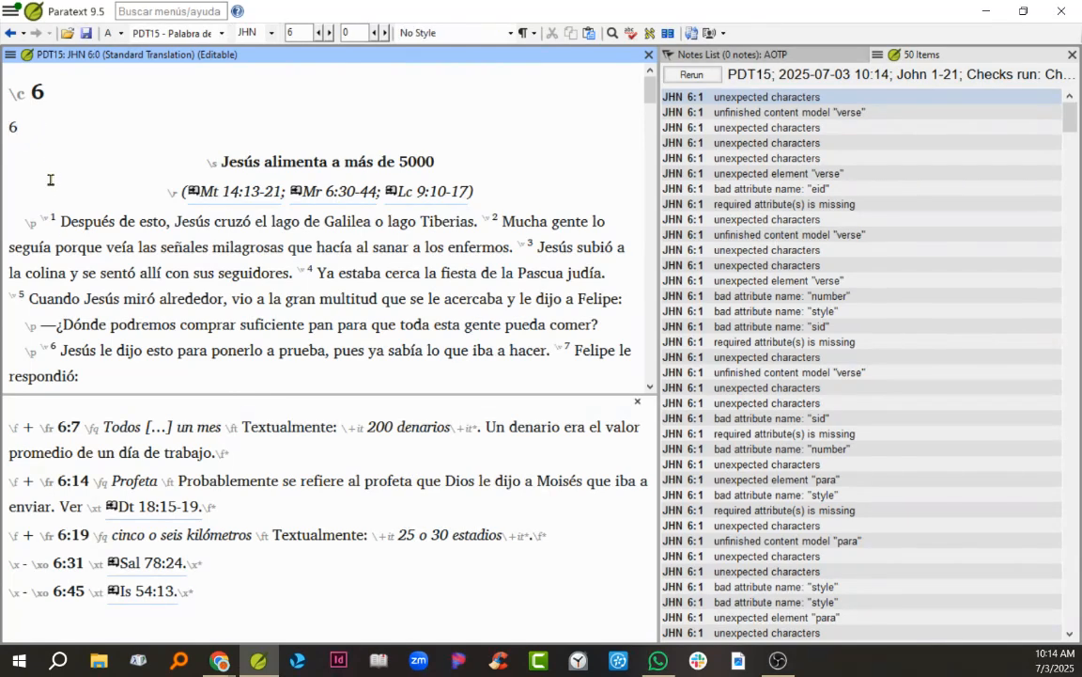
pyautogui.press('Delete')
pyautogui.press('Delete')
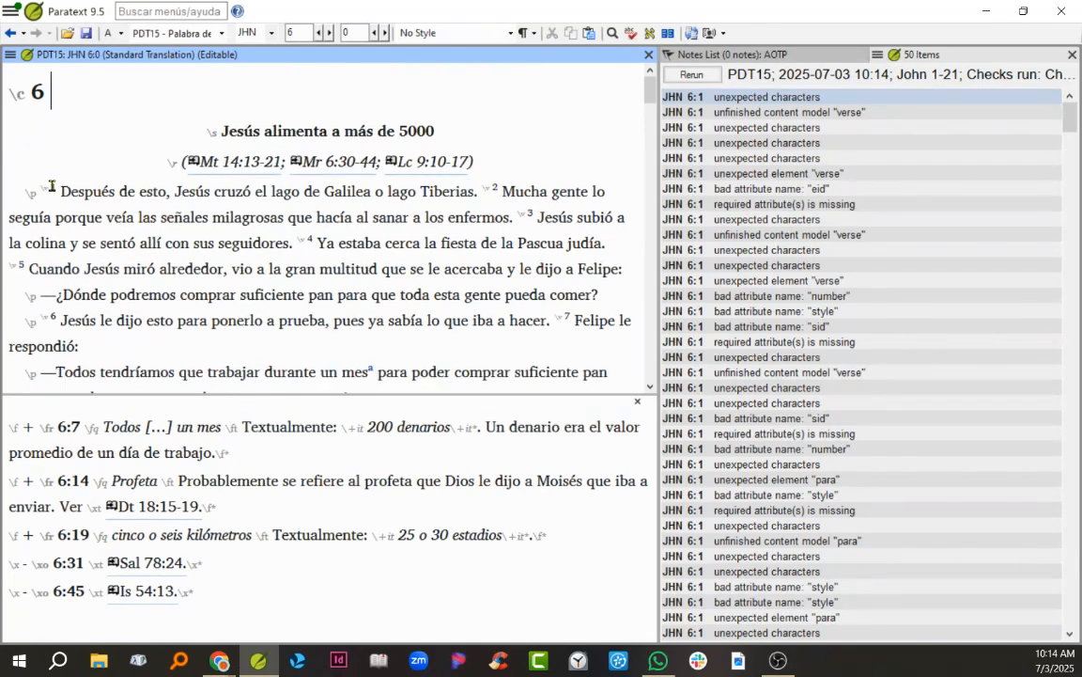
pyautogui.click(87, 35)
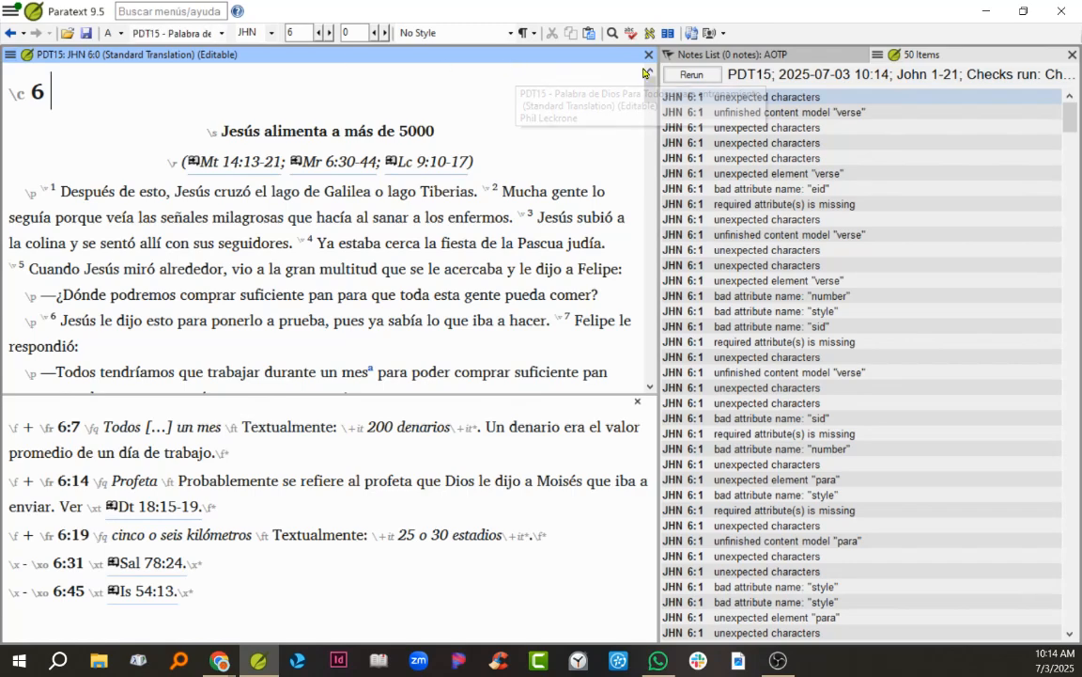
pyautogui.click(692, 75)
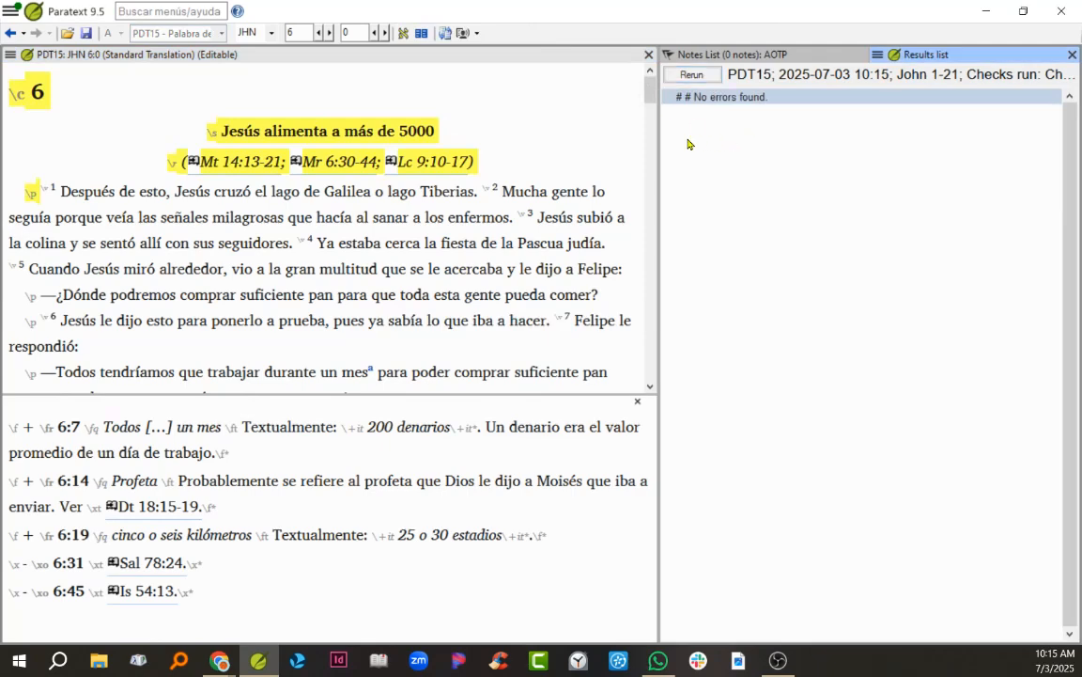
# Step: Mark "Dios" in the John 6:14 footnote with the \nd name-of-deity markers and rerun the checks
pyautogui.scroll(-1, 394, 270)
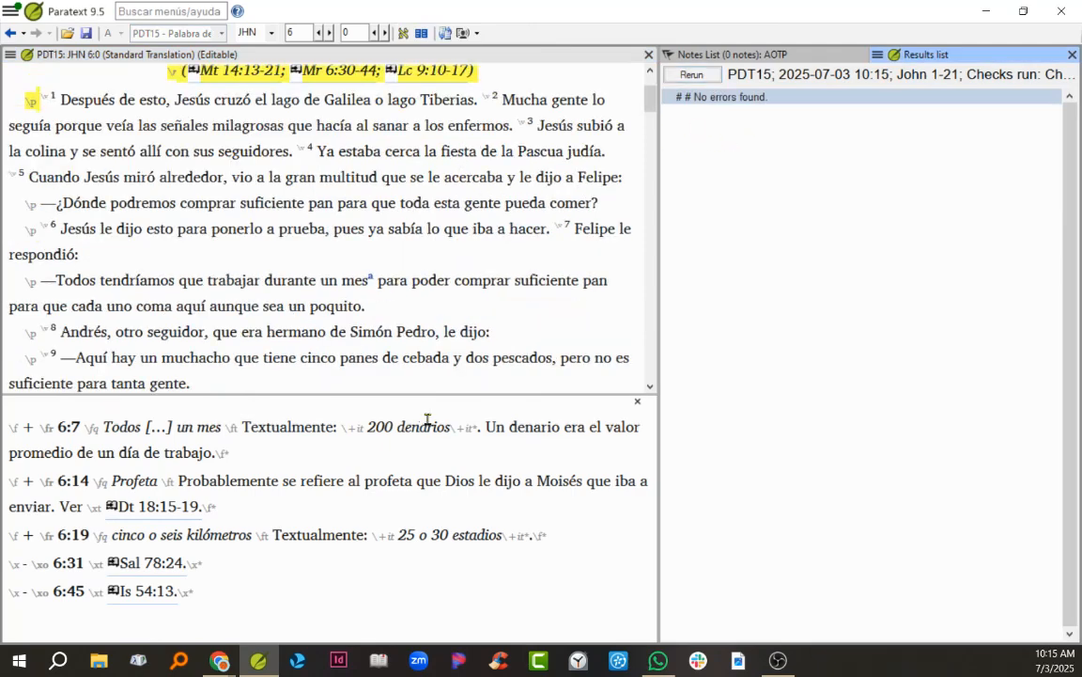
pyautogui.doubleClick(450, 480)
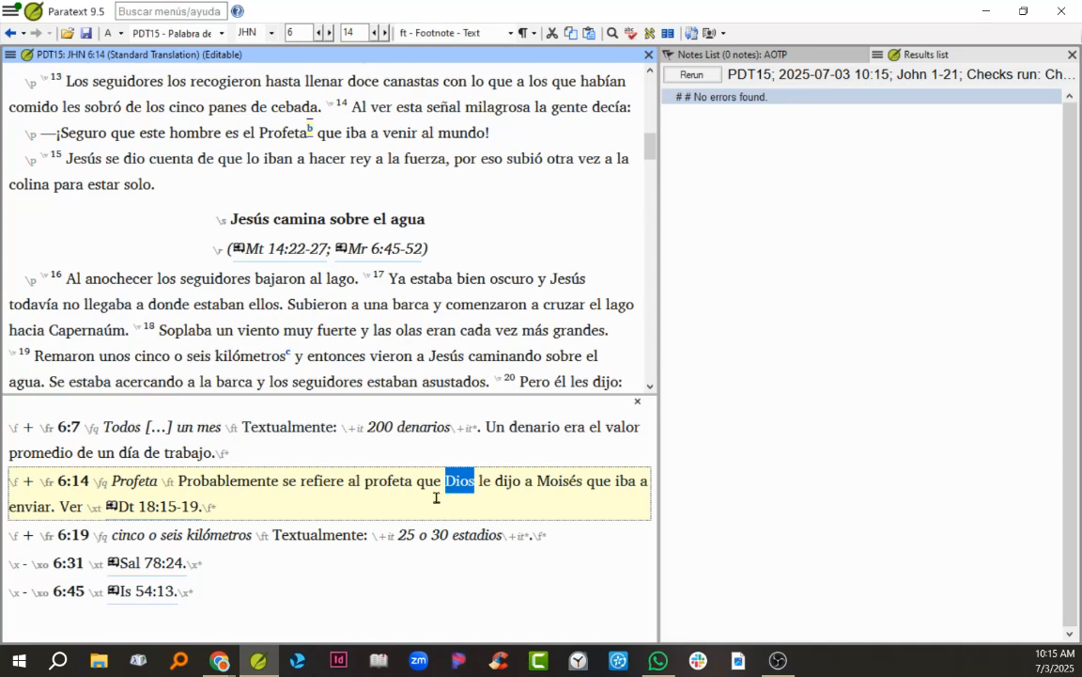
pyautogui.write('\\')
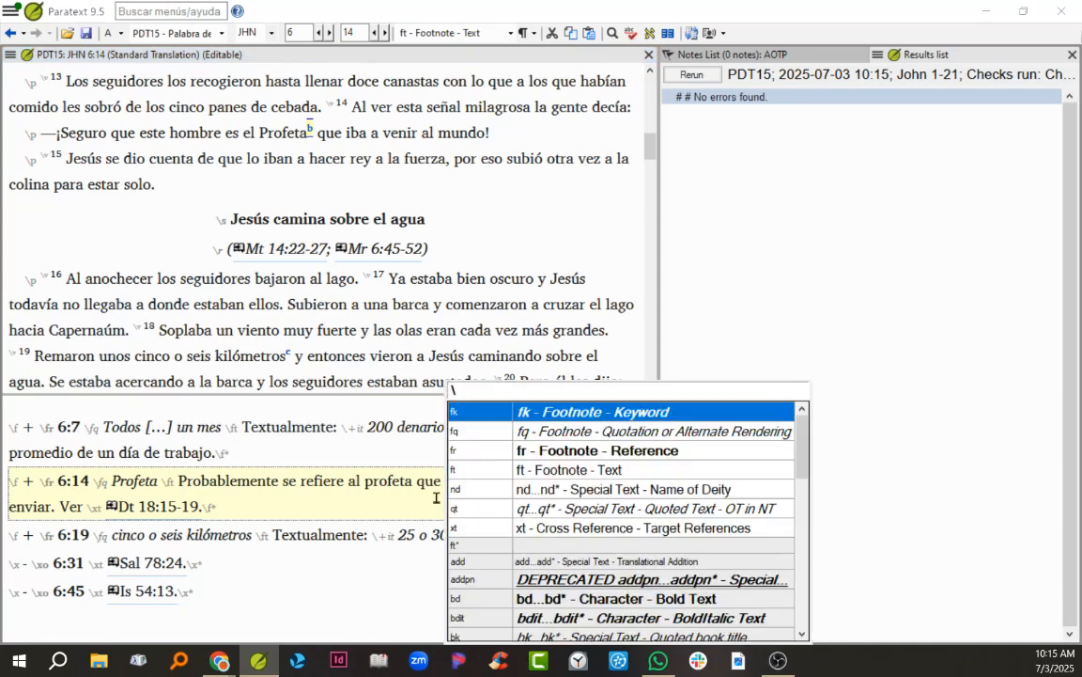
pyautogui.write('nd')
pyautogui.press('Return')
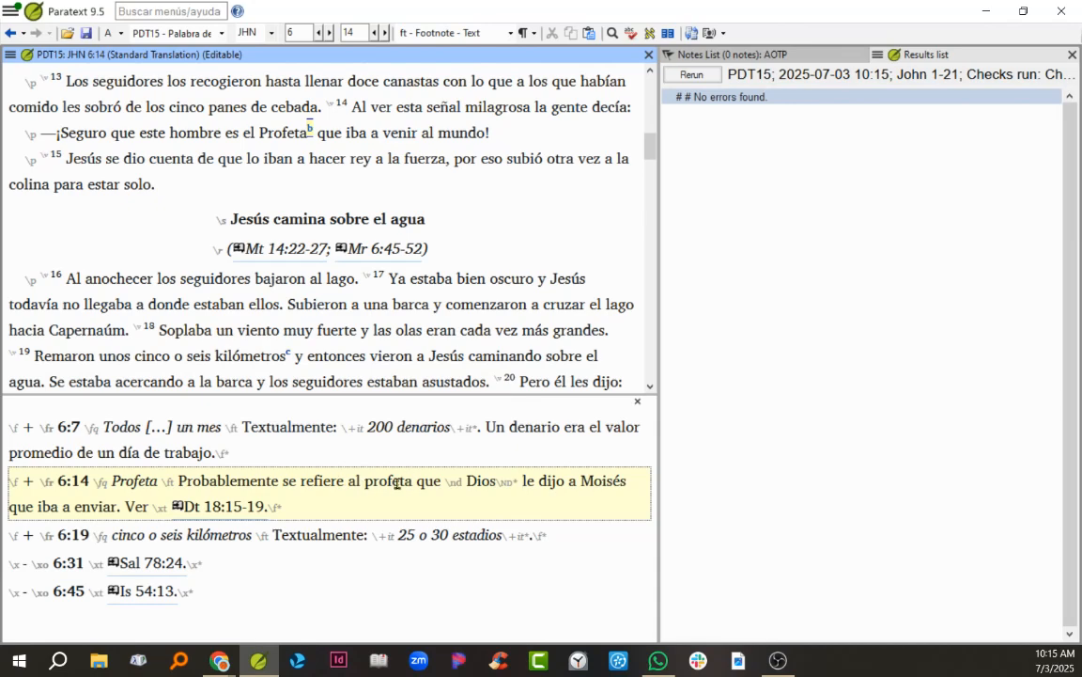
pyautogui.click(692, 74)
pyautogui.click(257, 383)
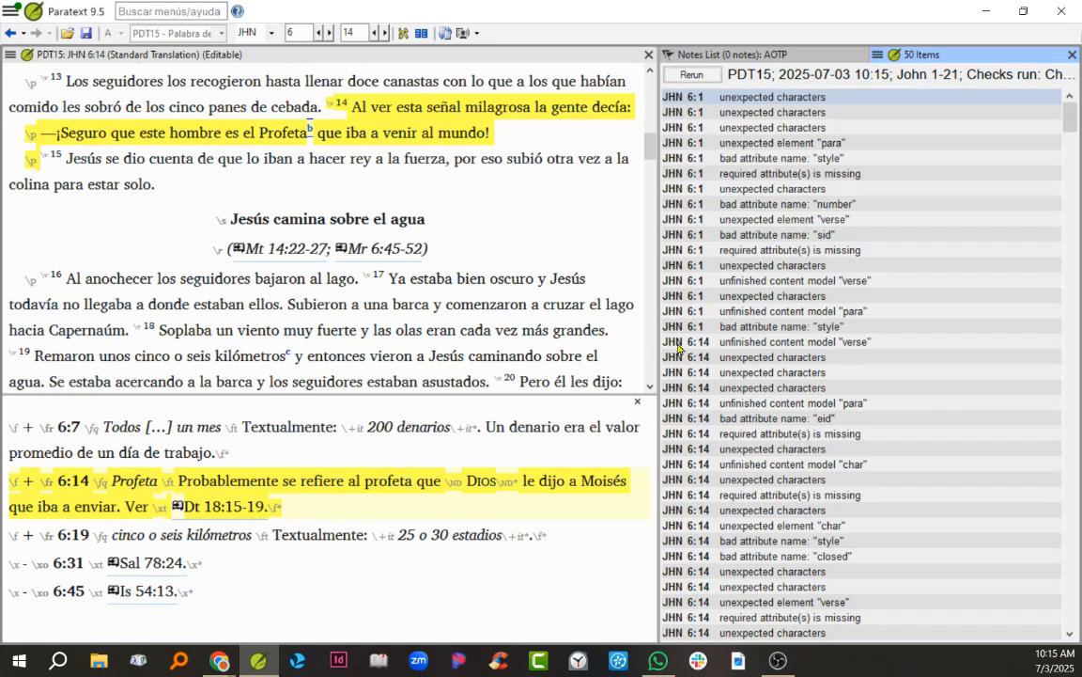
# Step: In the John 6:14 footnote, change the markers around "Dios" to nested \+nd and \+nd*, save and rerun the checks
pyautogui.scroll(-5, 699, 454)
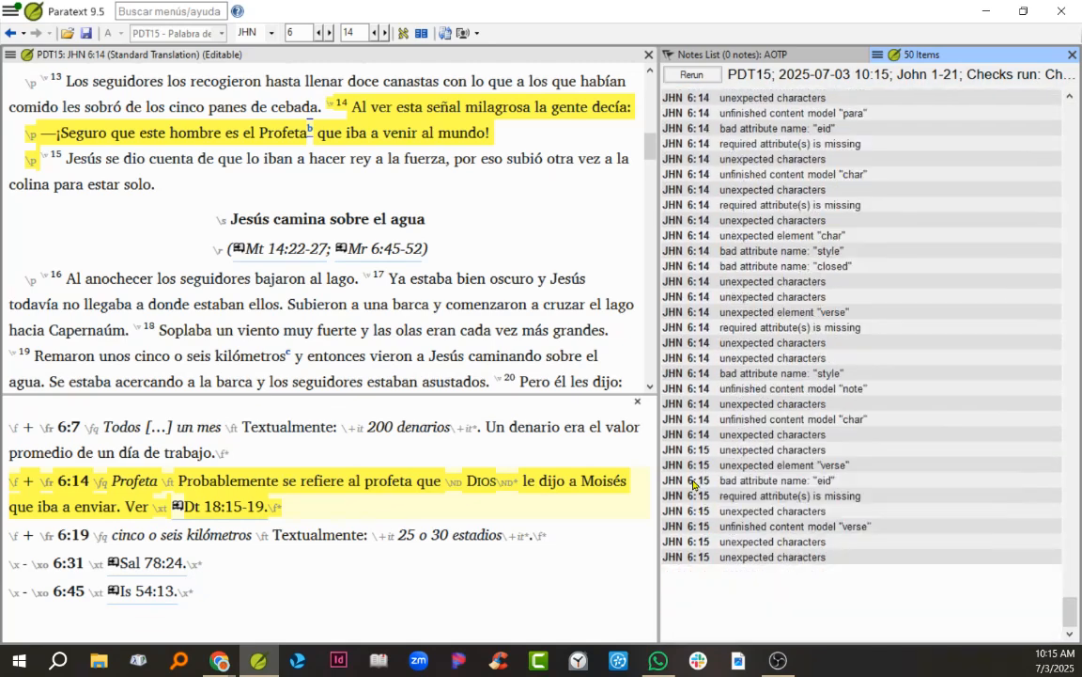
pyautogui.scroll(5, 694, 439)
pyautogui.click(682, 345)
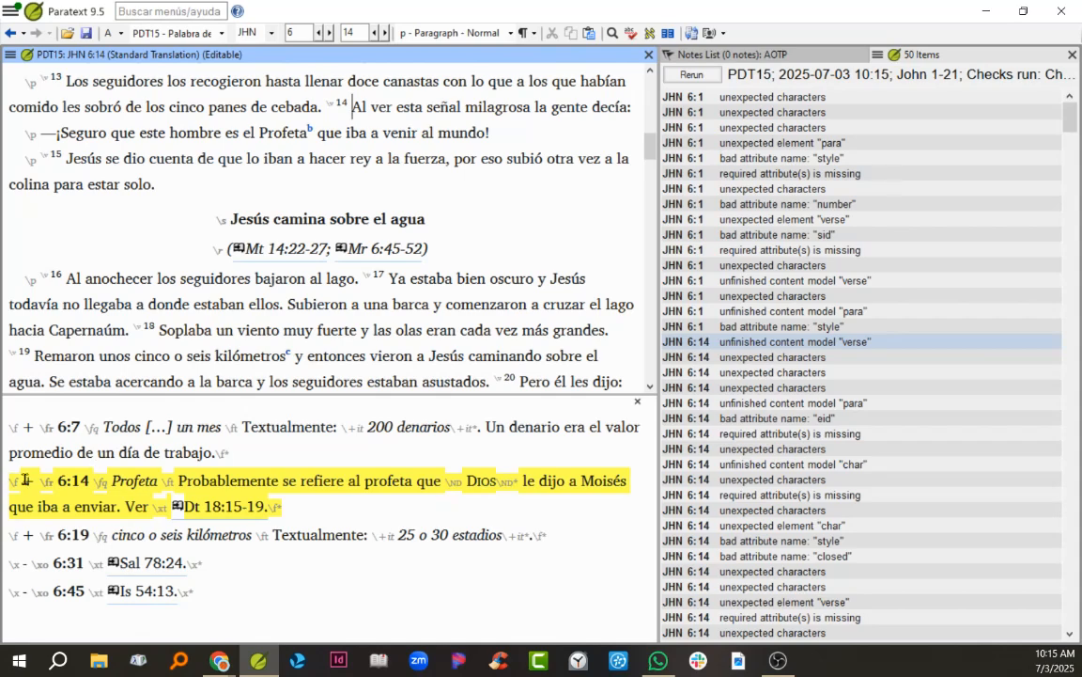
pyautogui.click(399, 483)
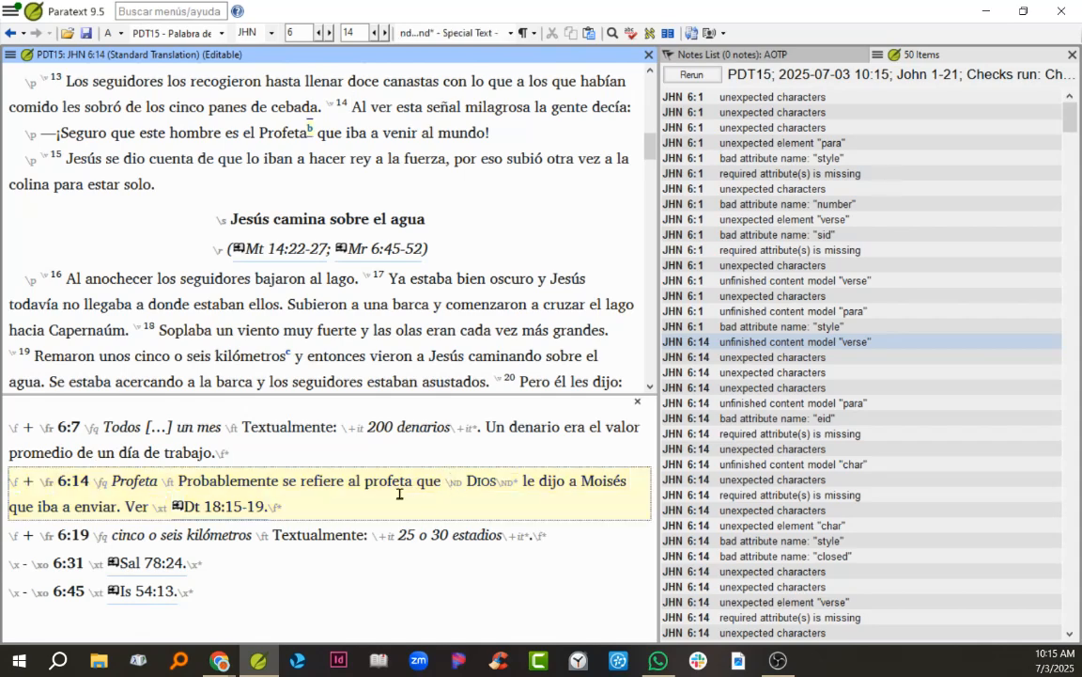
pyautogui.write('+')
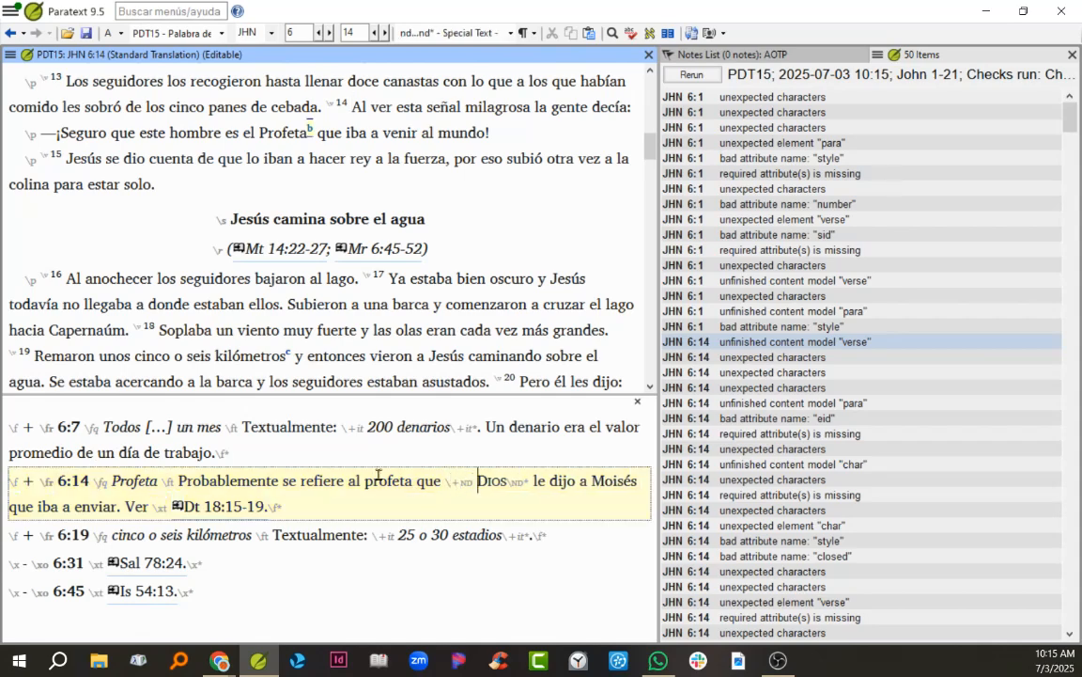
pyautogui.press('Right')
pyautogui.press('Right')
pyautogui.press('Right')
pyautogui.press('Right')
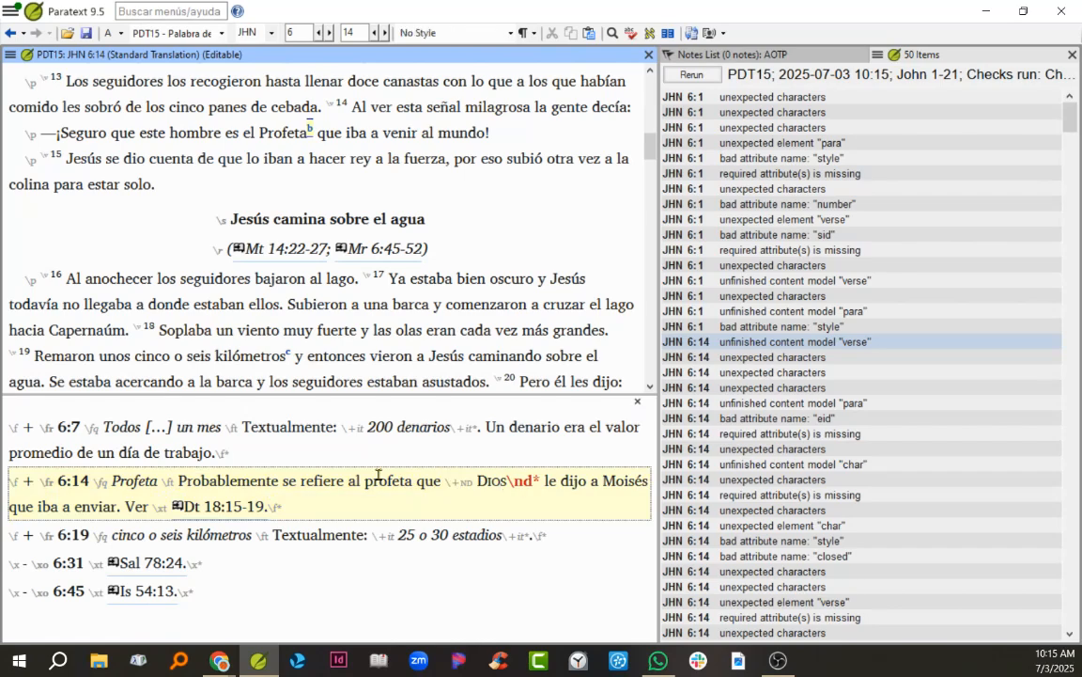
pyautogui.write('+')
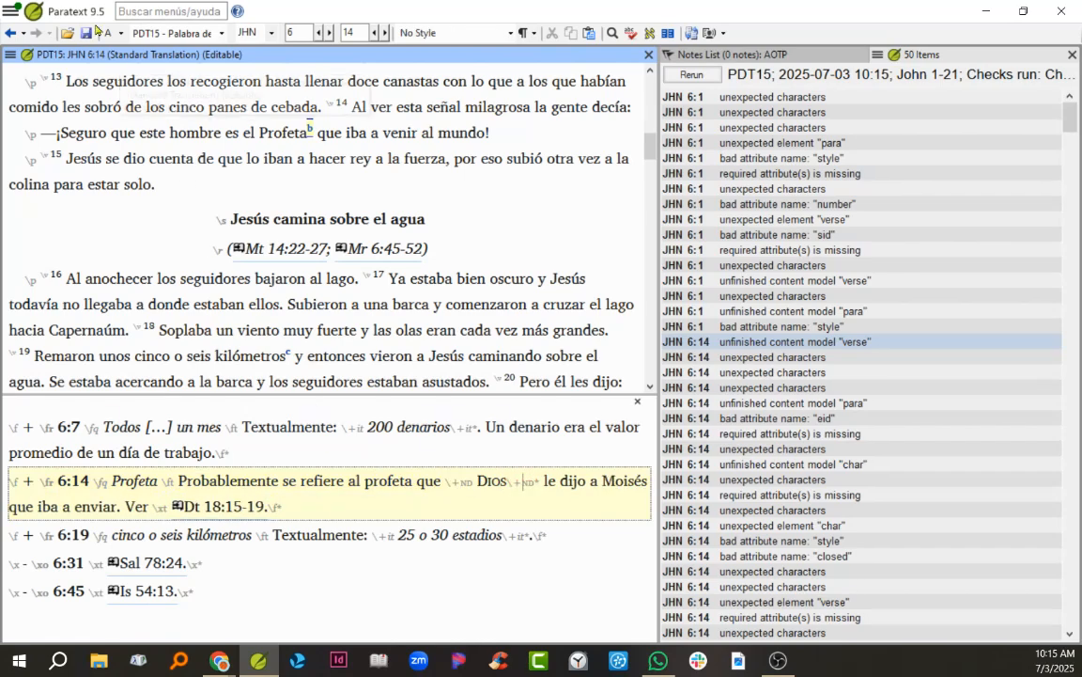
pyautogui.click(89, 39)
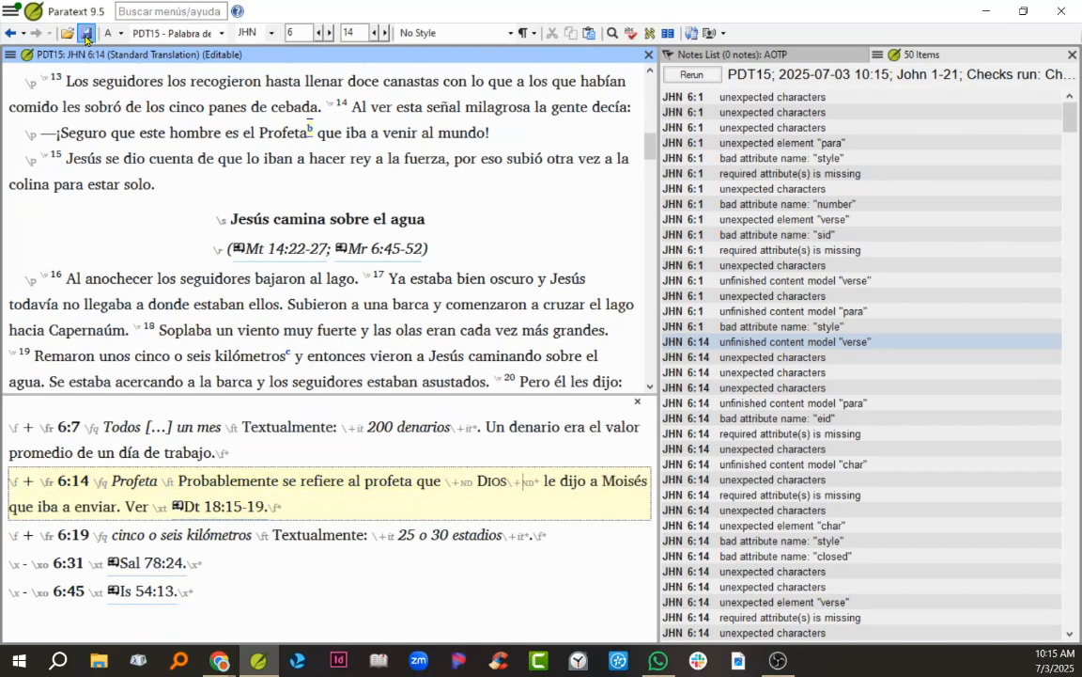
pyautogui.click(690, 77)
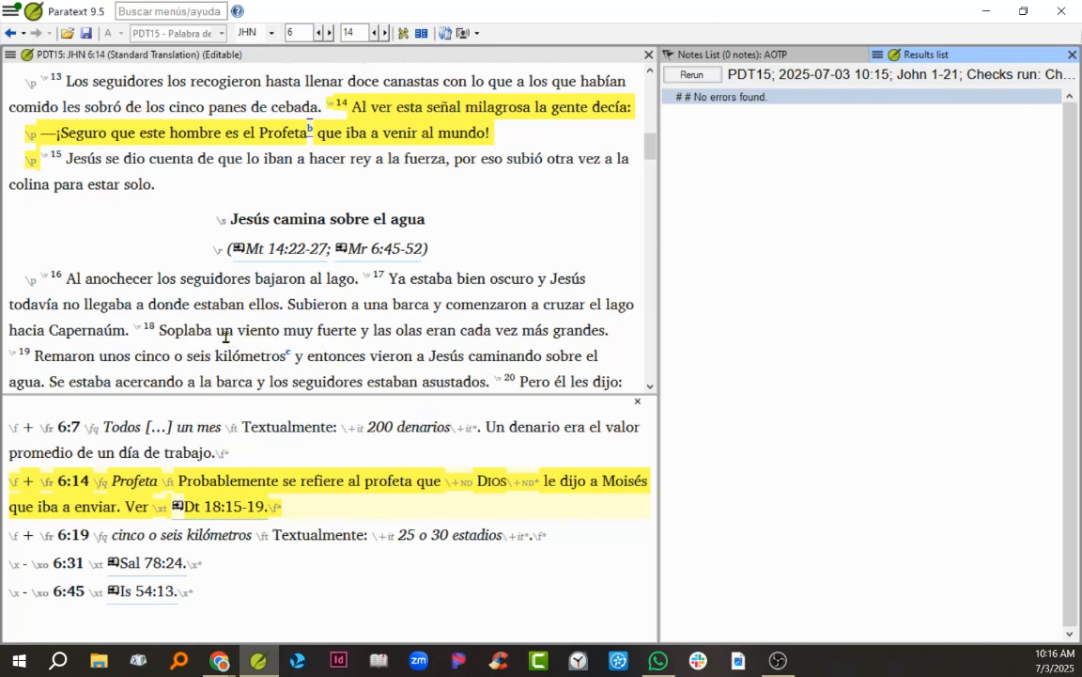
# Step: Add the word "test" after the chapter number of John 6, save, and rerun the checks to examine the reported errors
pyautogui.scroll(8, 203, 302)
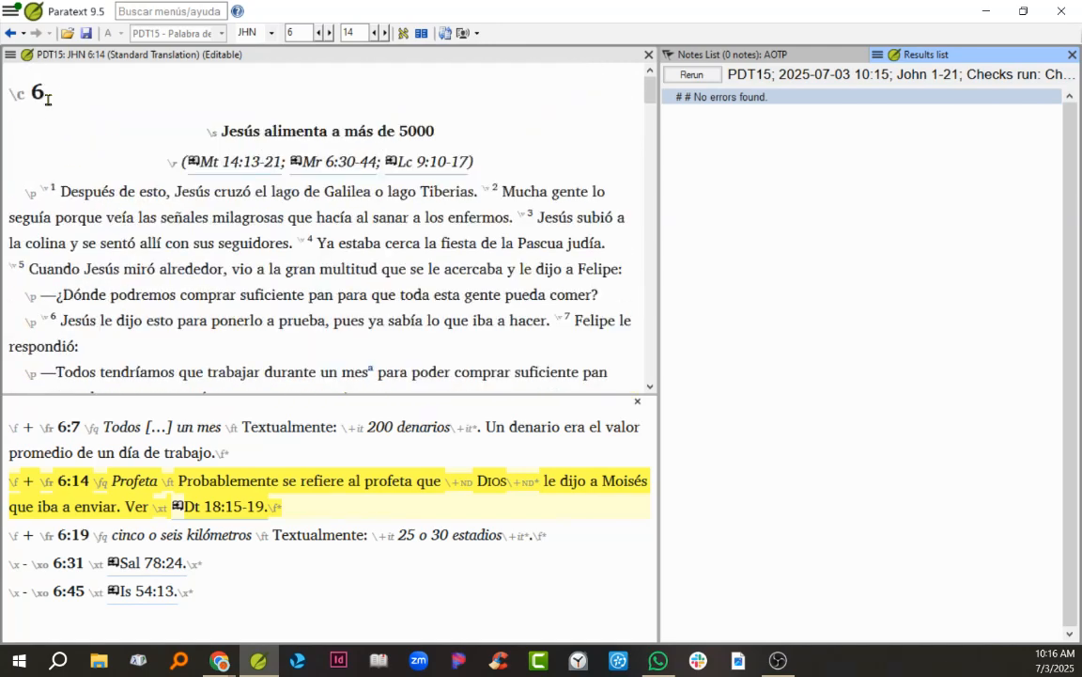
pyautogui.click(49, 94)
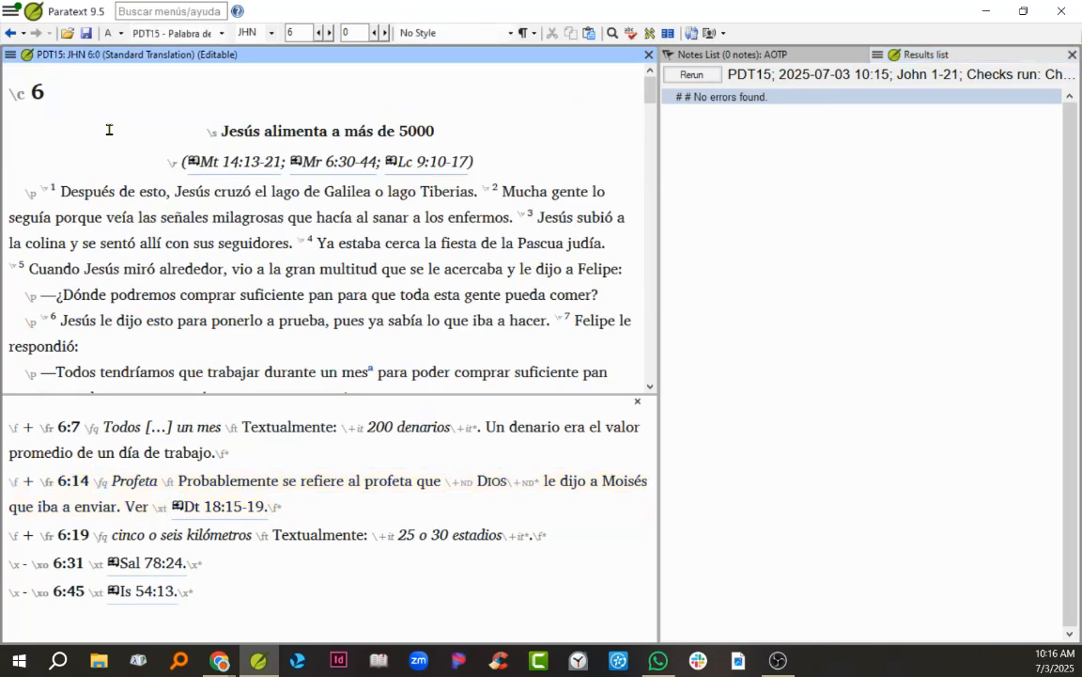
pyautogui.write('test')
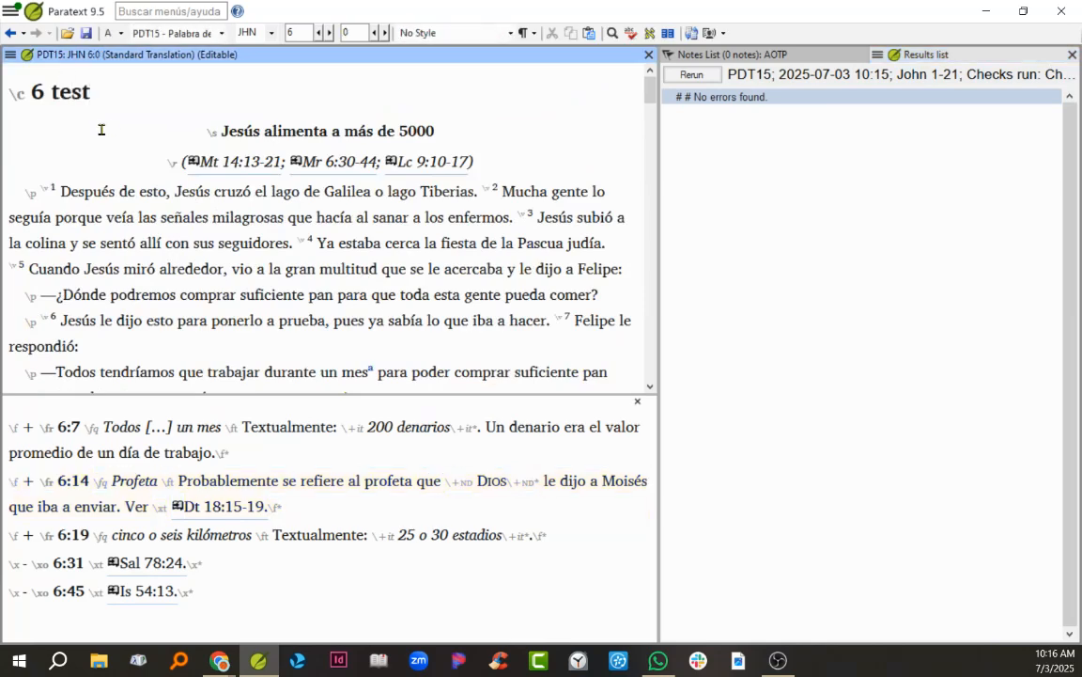
pyautogui.click(86, 35)
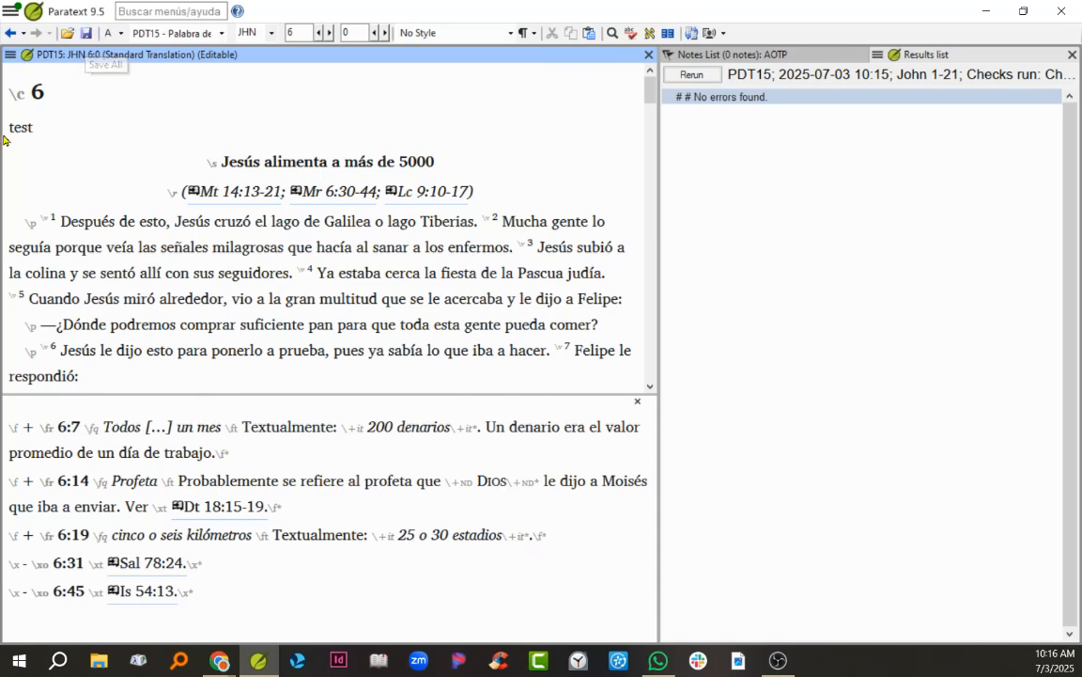
pyautogui.click(692, 75)
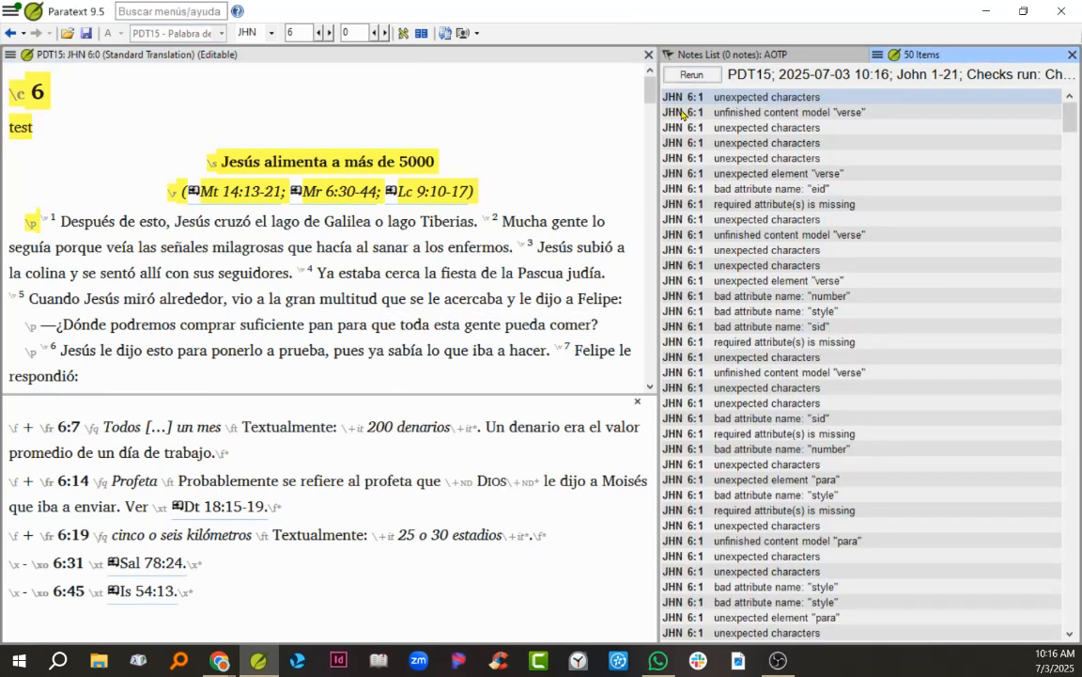
pyautogui.scroll(-4, 733, 198)
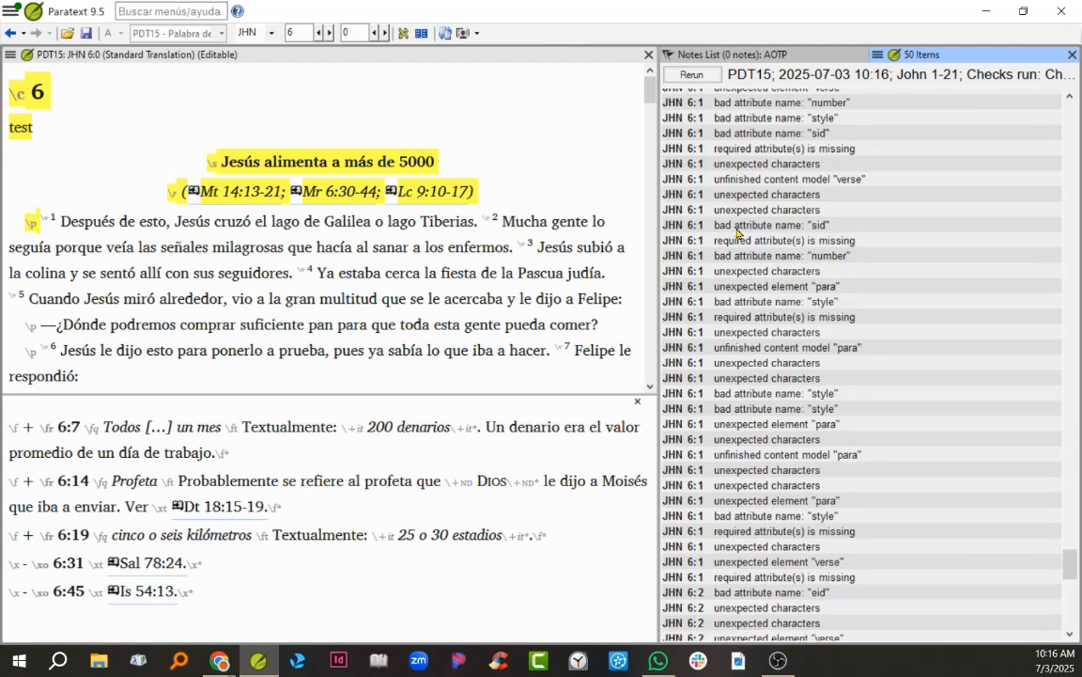
pyautogui.scroll(-2, 737, 231)
pyautogui.scroll(6, 716, 480)
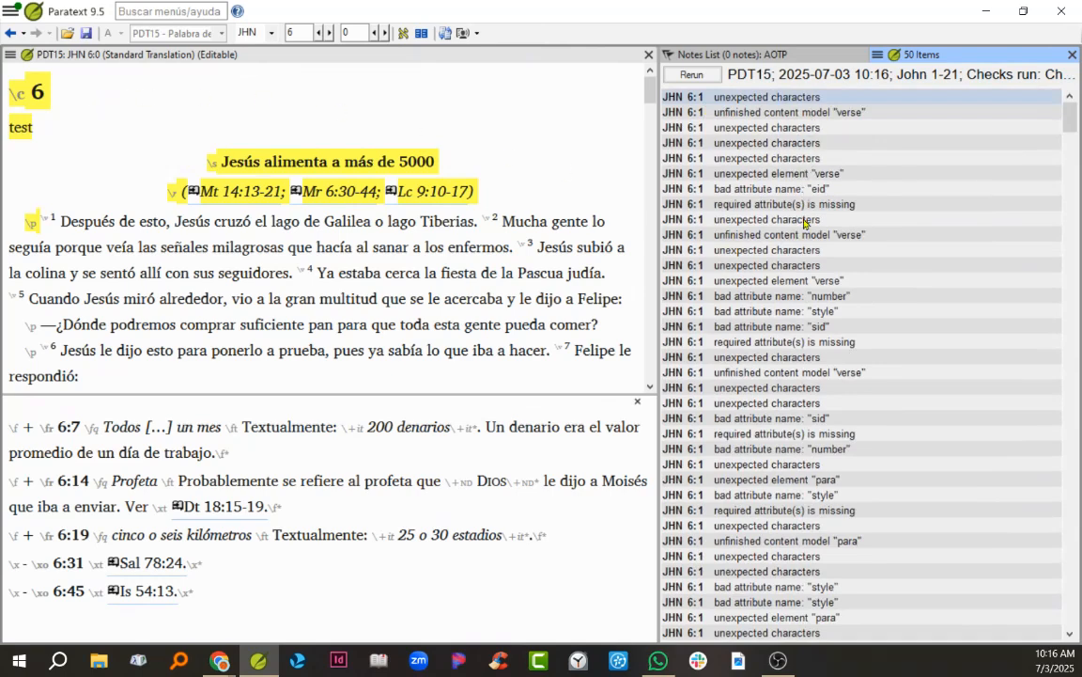
pyautogui.scroll(-2, 776, 501)
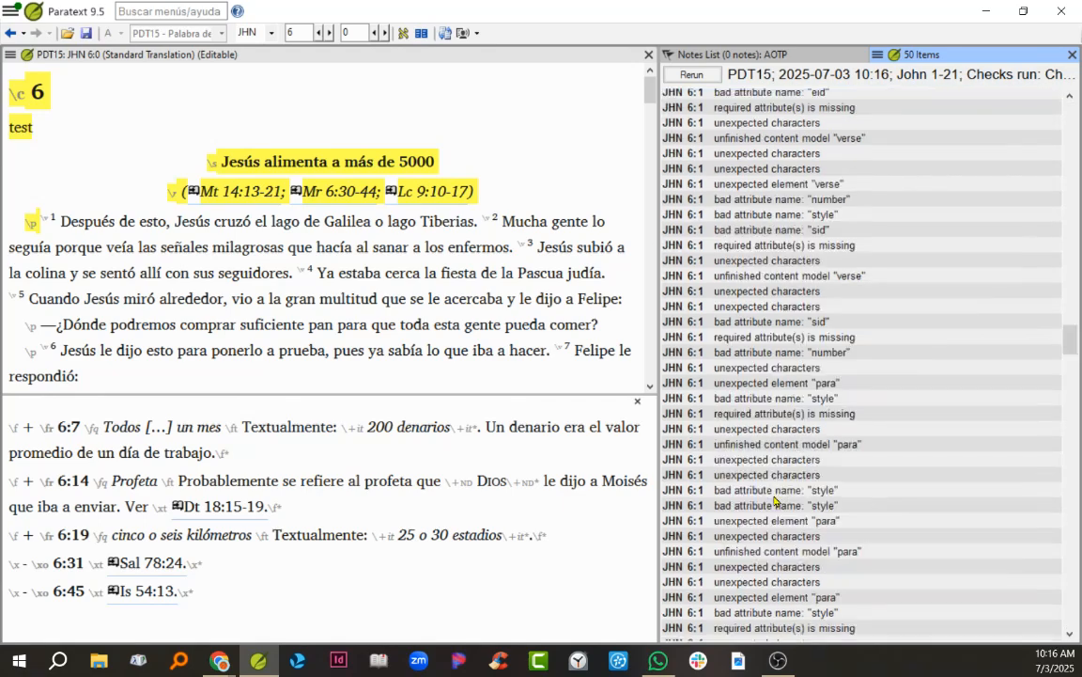
pyautogui.scroll(-2, 770, 509)
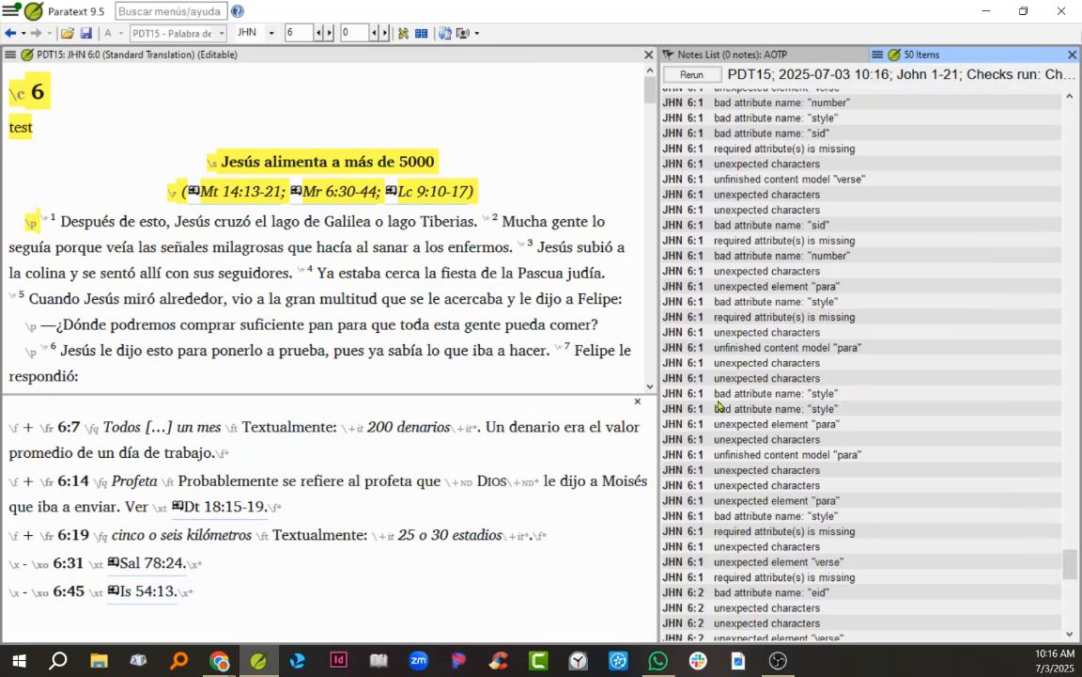
# Step: Delete the word "test" below the John 6 chapter marker and save the text
pyautogui.moveTo(50, 95); pyautogui.dragTo(70, 120)
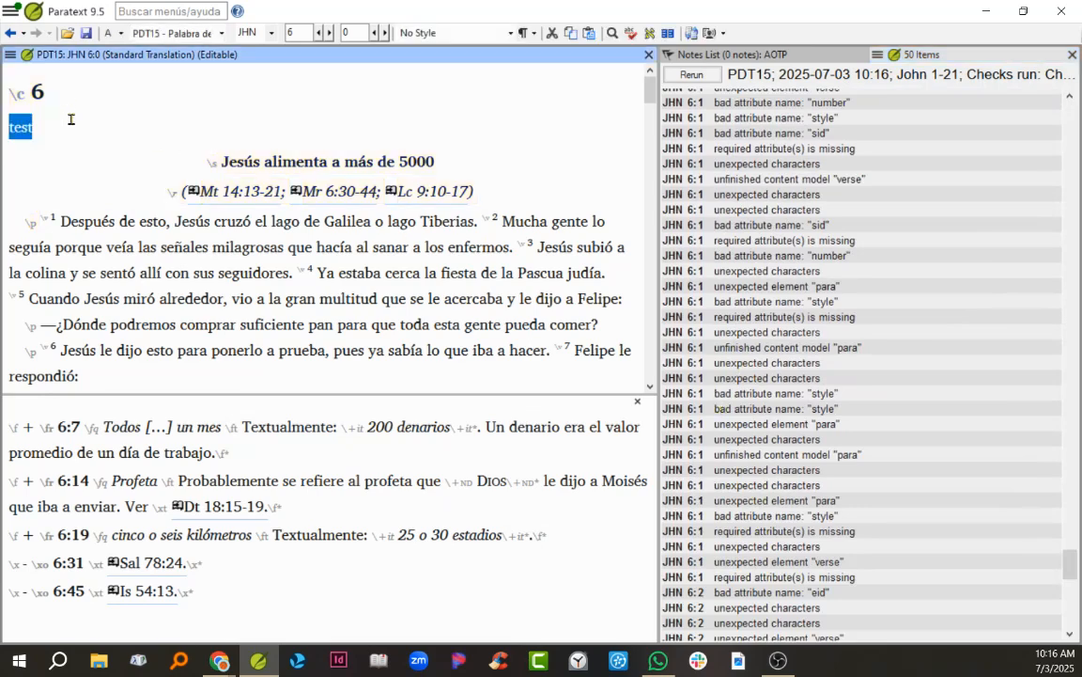
pyautogui.press('Delete')
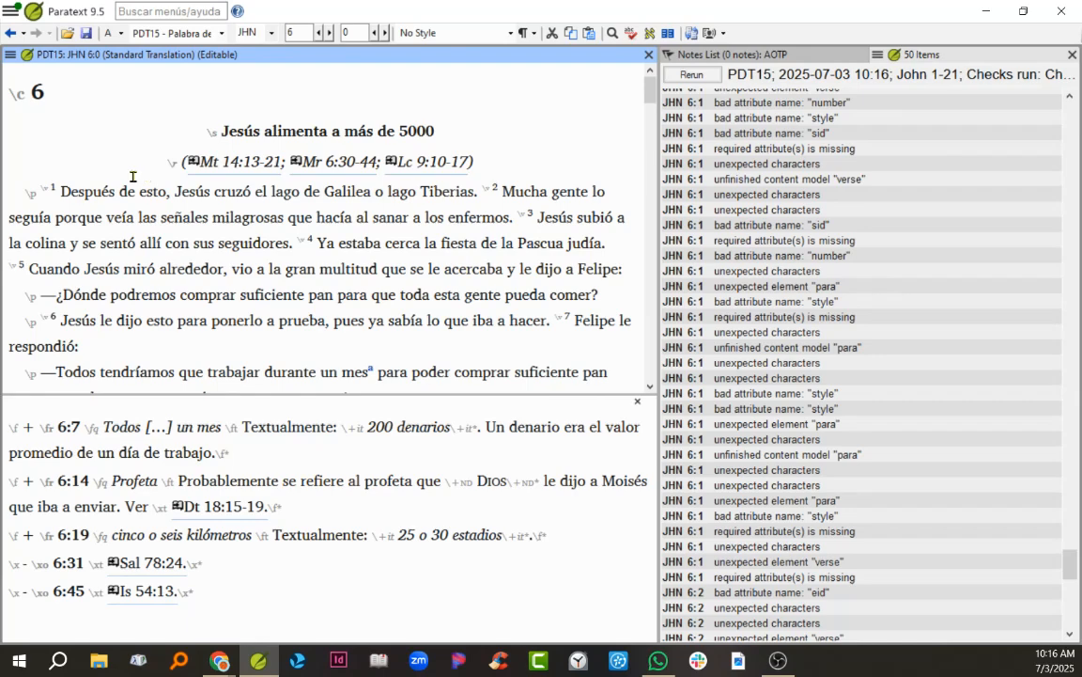
pyautogui.click(86, 34)
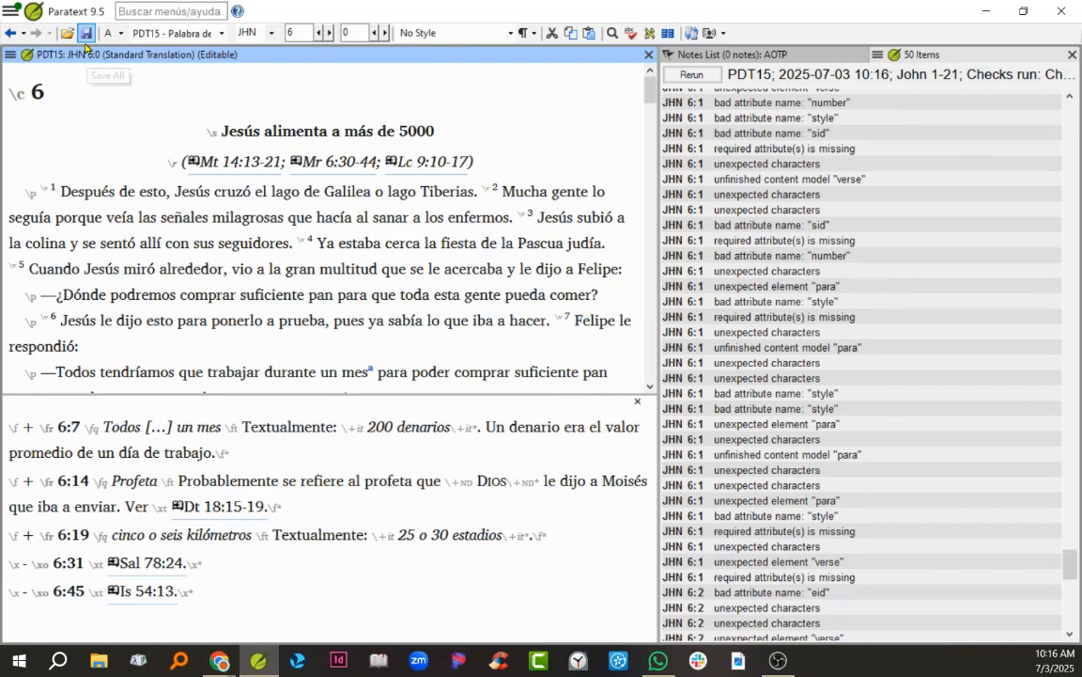